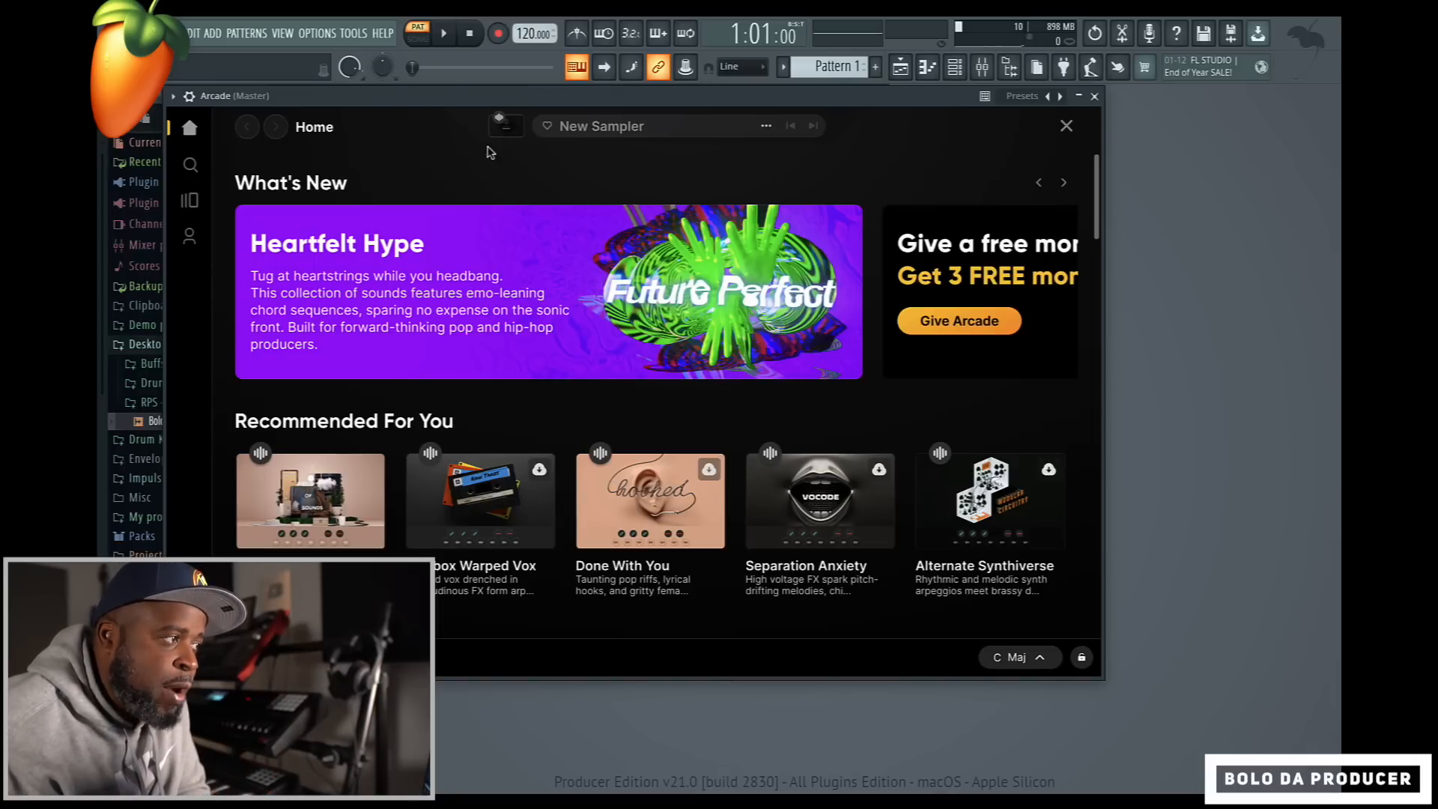
Load the Bolo - Big Clo 2 Loop - 150bpm sample onto the first key of a New Sampler and set the project tempo to 150.
left_click(506, 132)
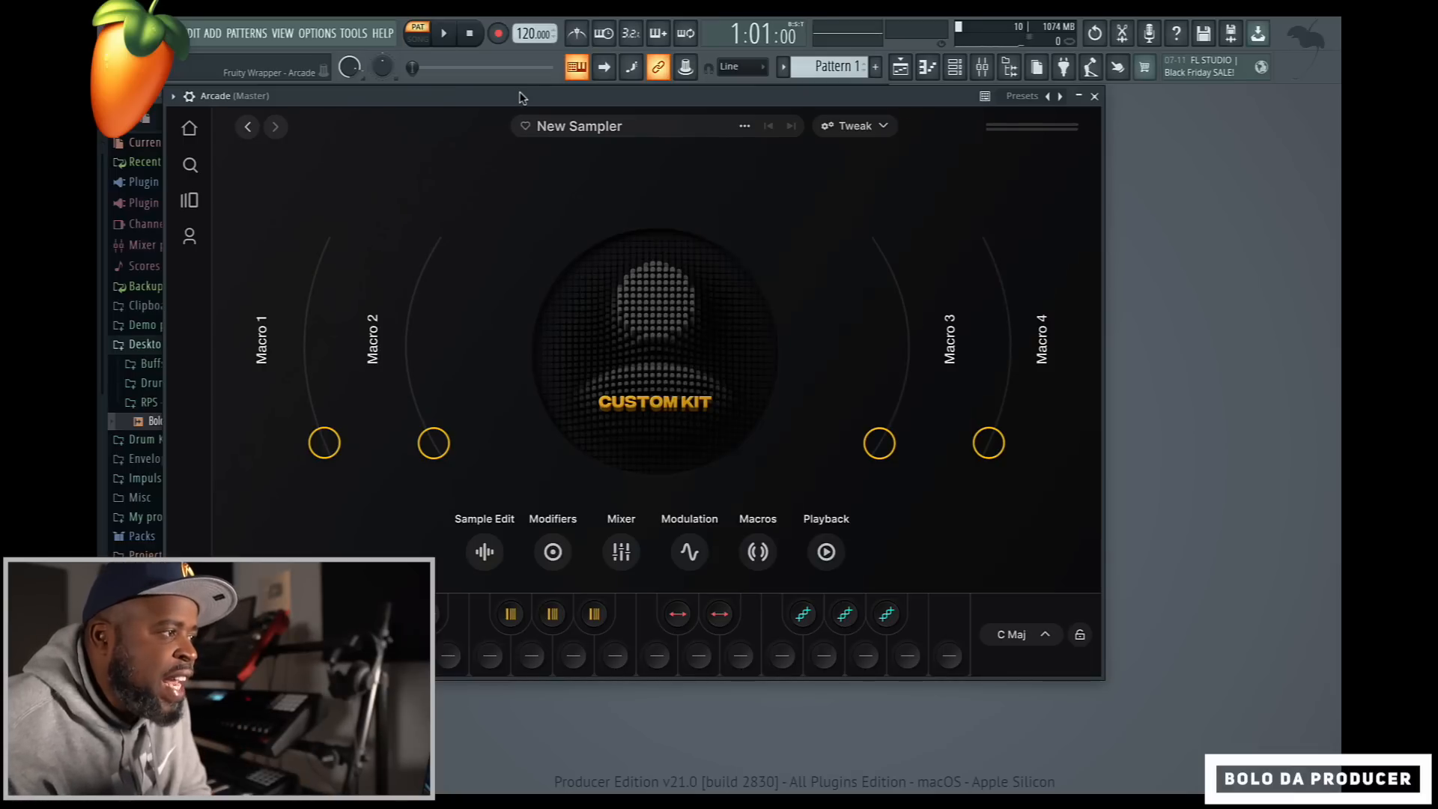
left_click_drag(522, 96, 743, 105)
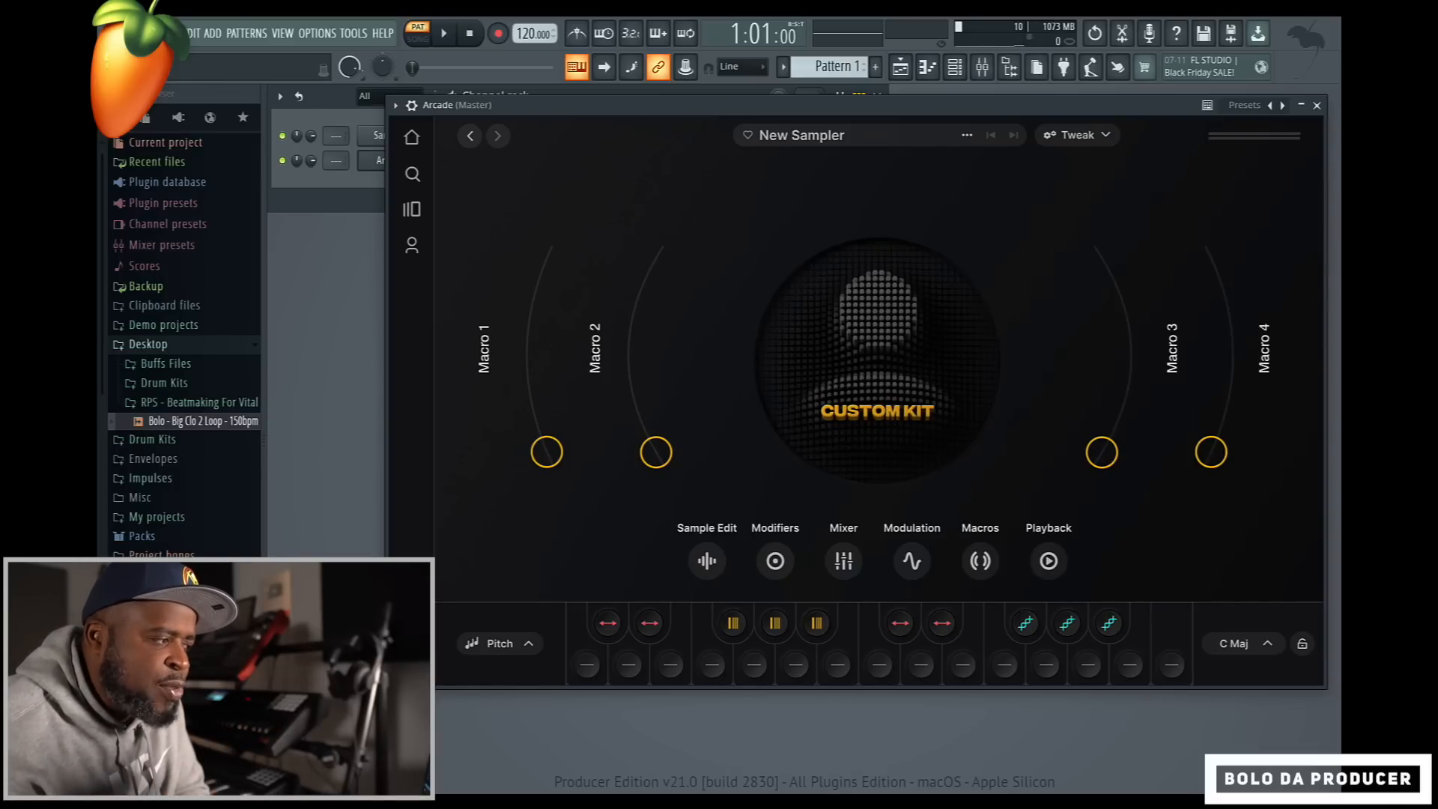
left_click(202, 421)
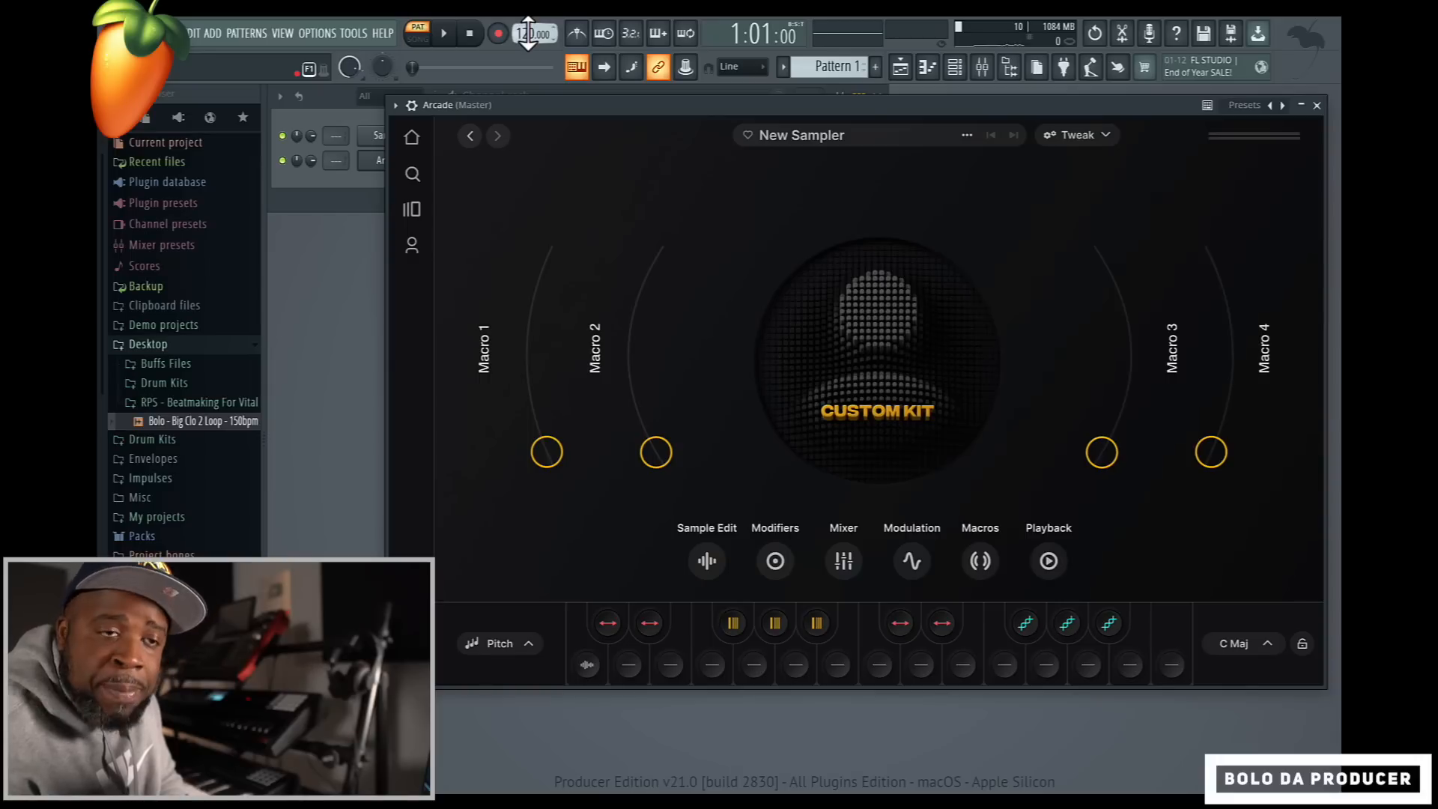
left_click_drag(528, 34, 532, 29)
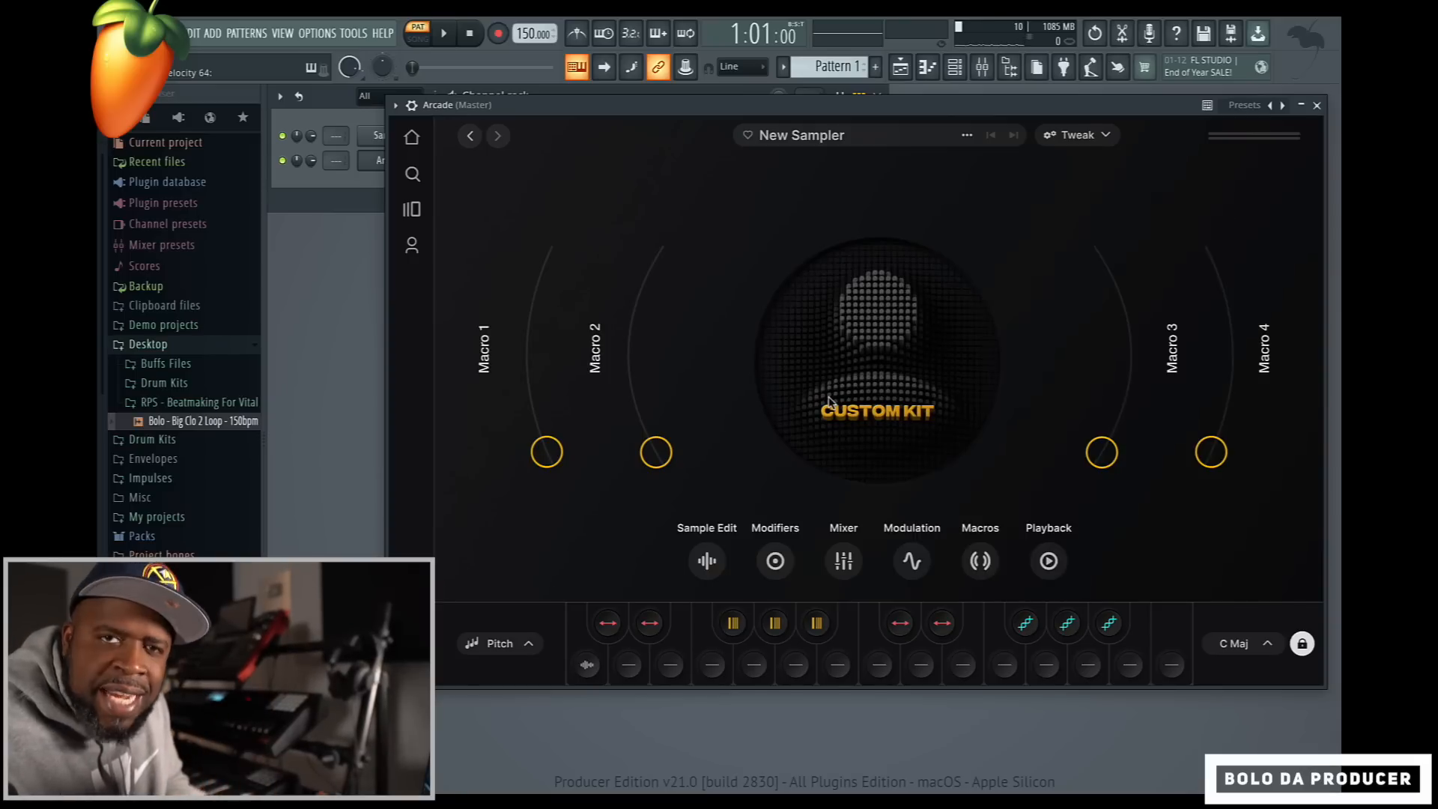
Generate a kit from the first key's sample, keeping the Vintage Texture effects and Standard slicing, and save it for playing.
mouse_move(589, 663)
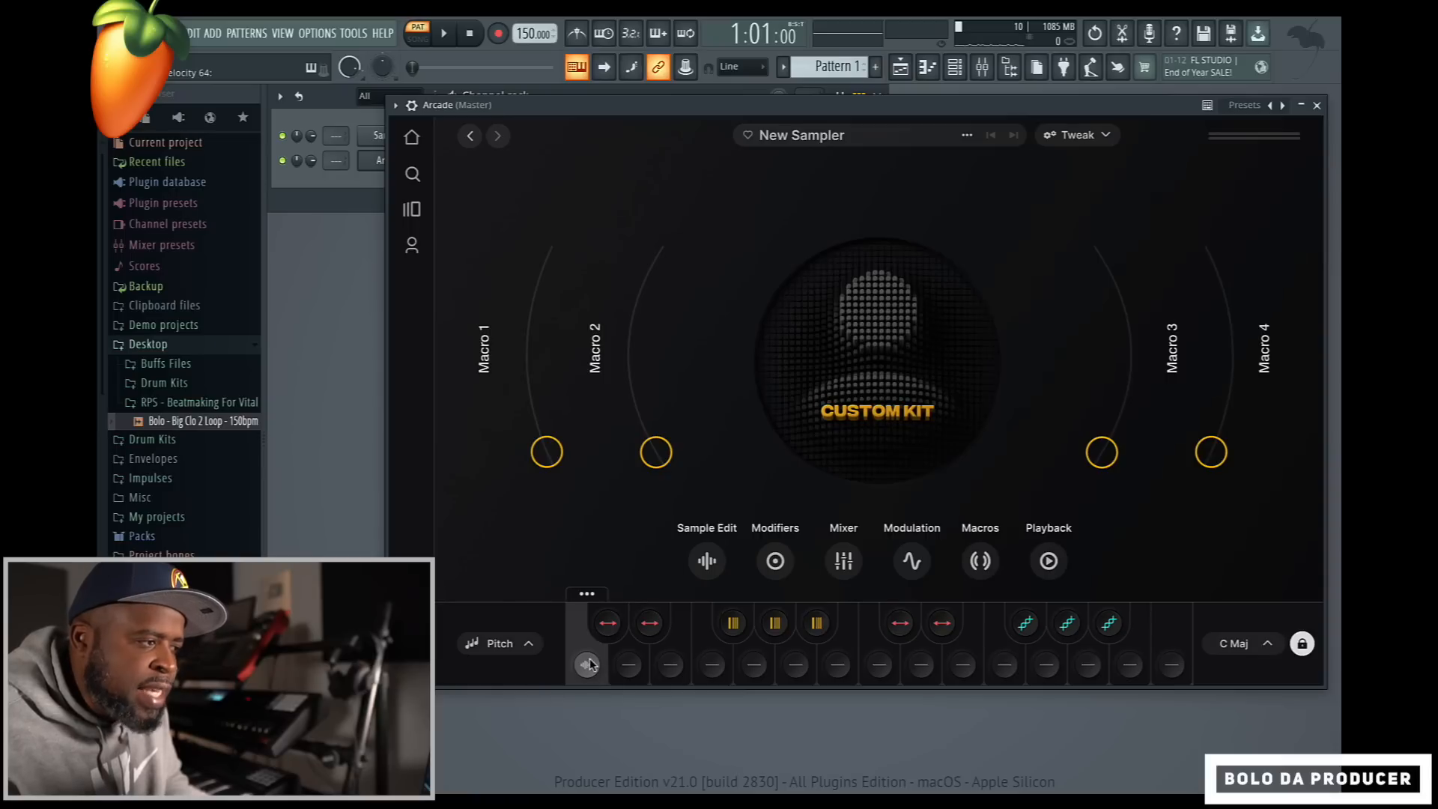
left_click(588, 596)
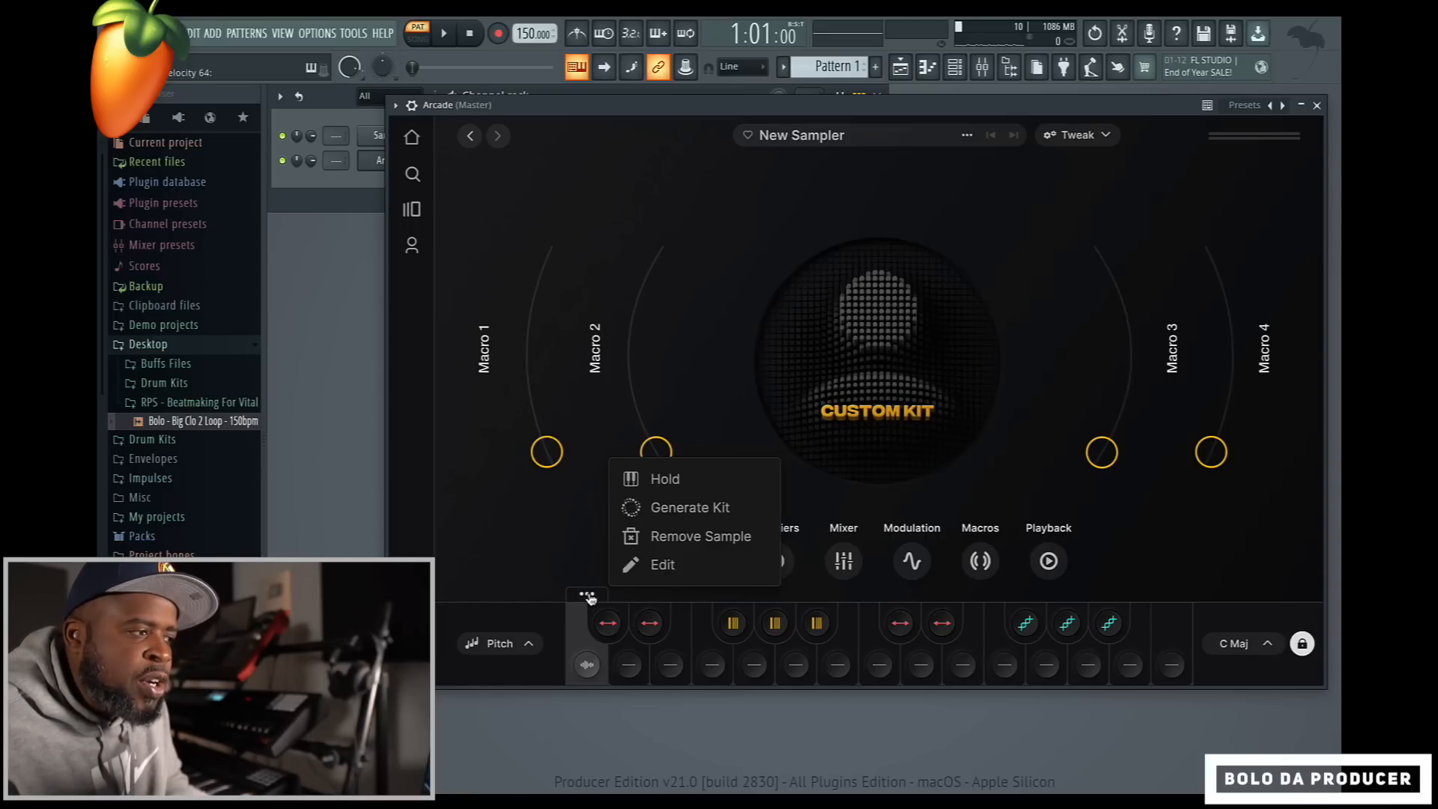
left_click(689, 509)
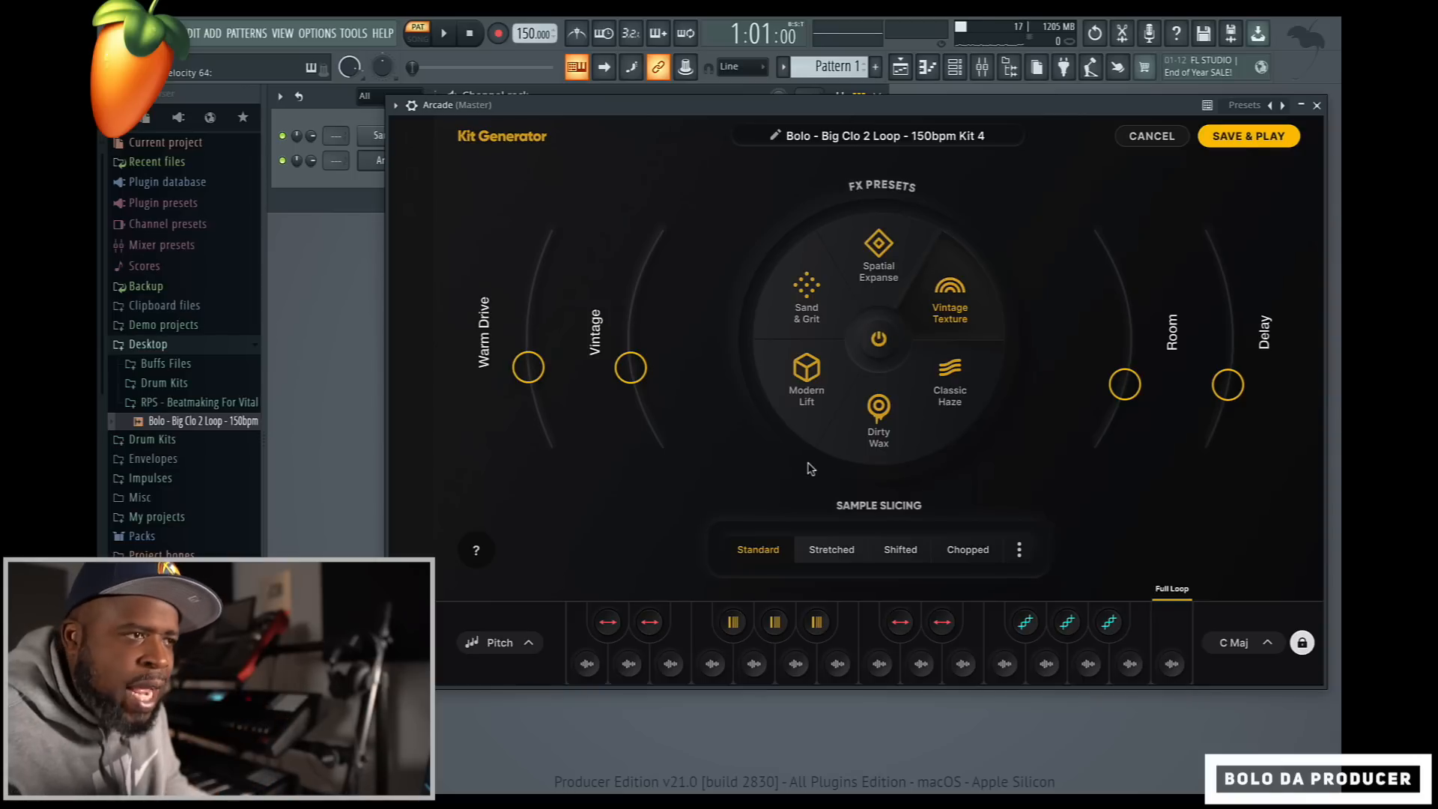
left_click(1244, 139)
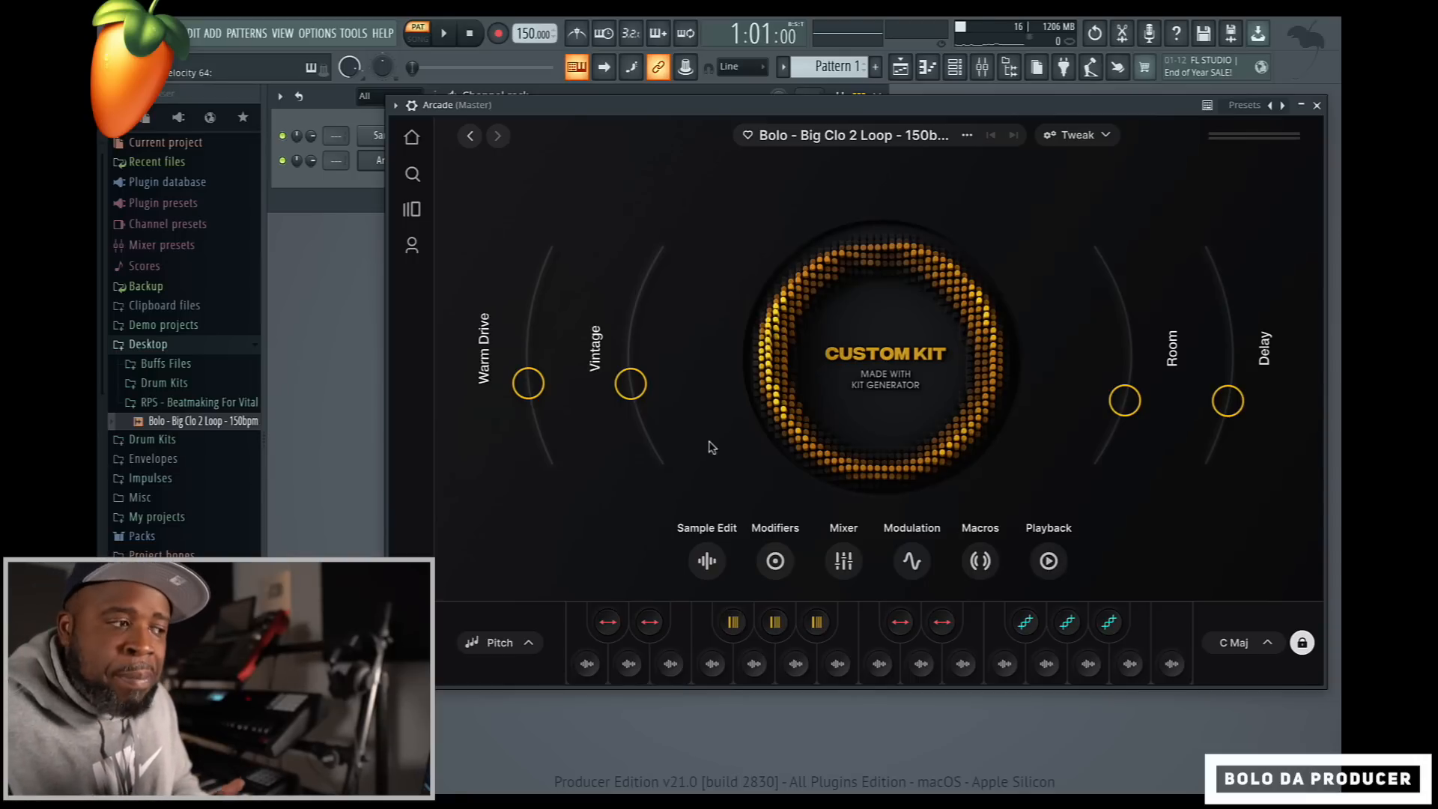
Open the kit's sample editor and set the waveform grid to 1 bar.
left_click(706, 563)
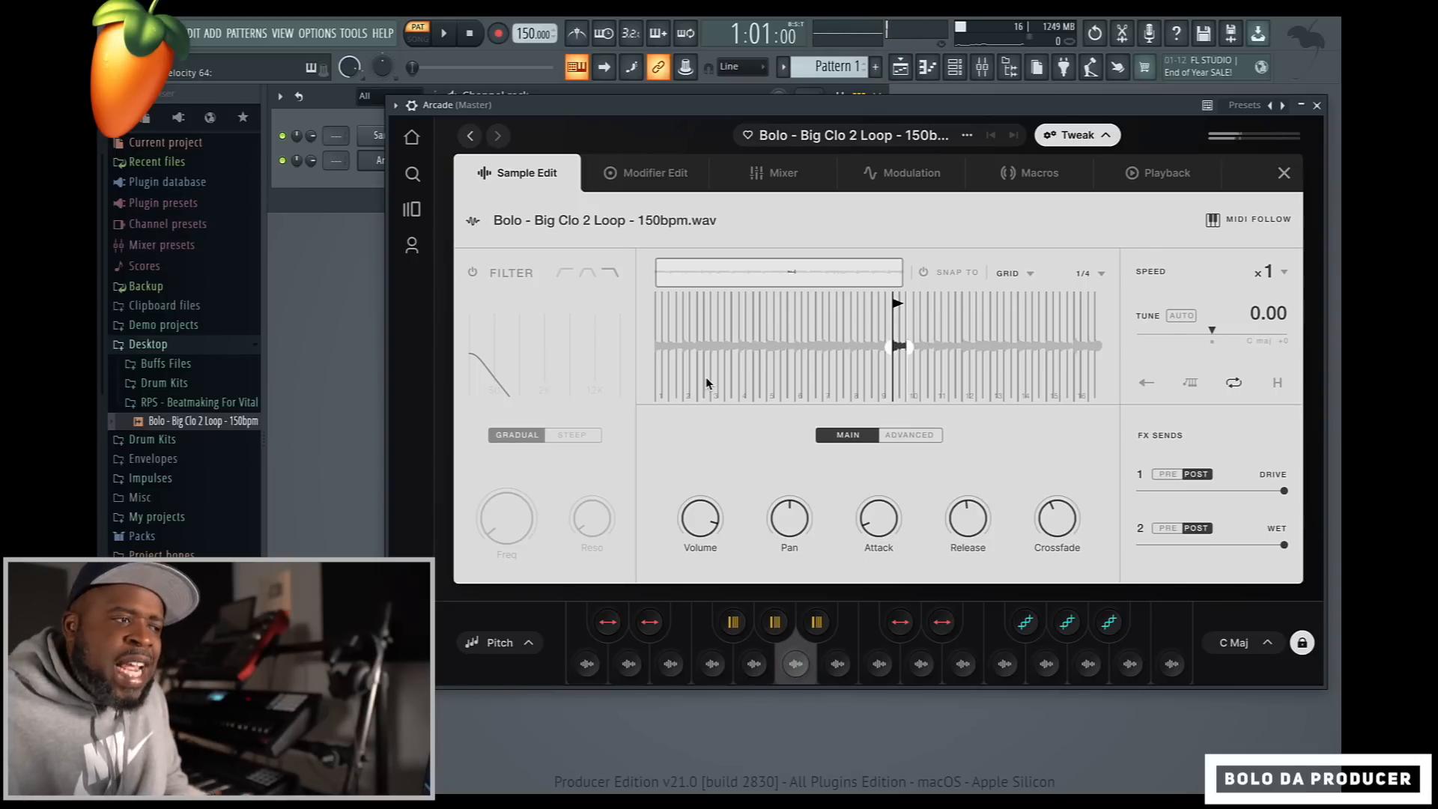
left_click(1101, 274)
left_click(1107, 219)
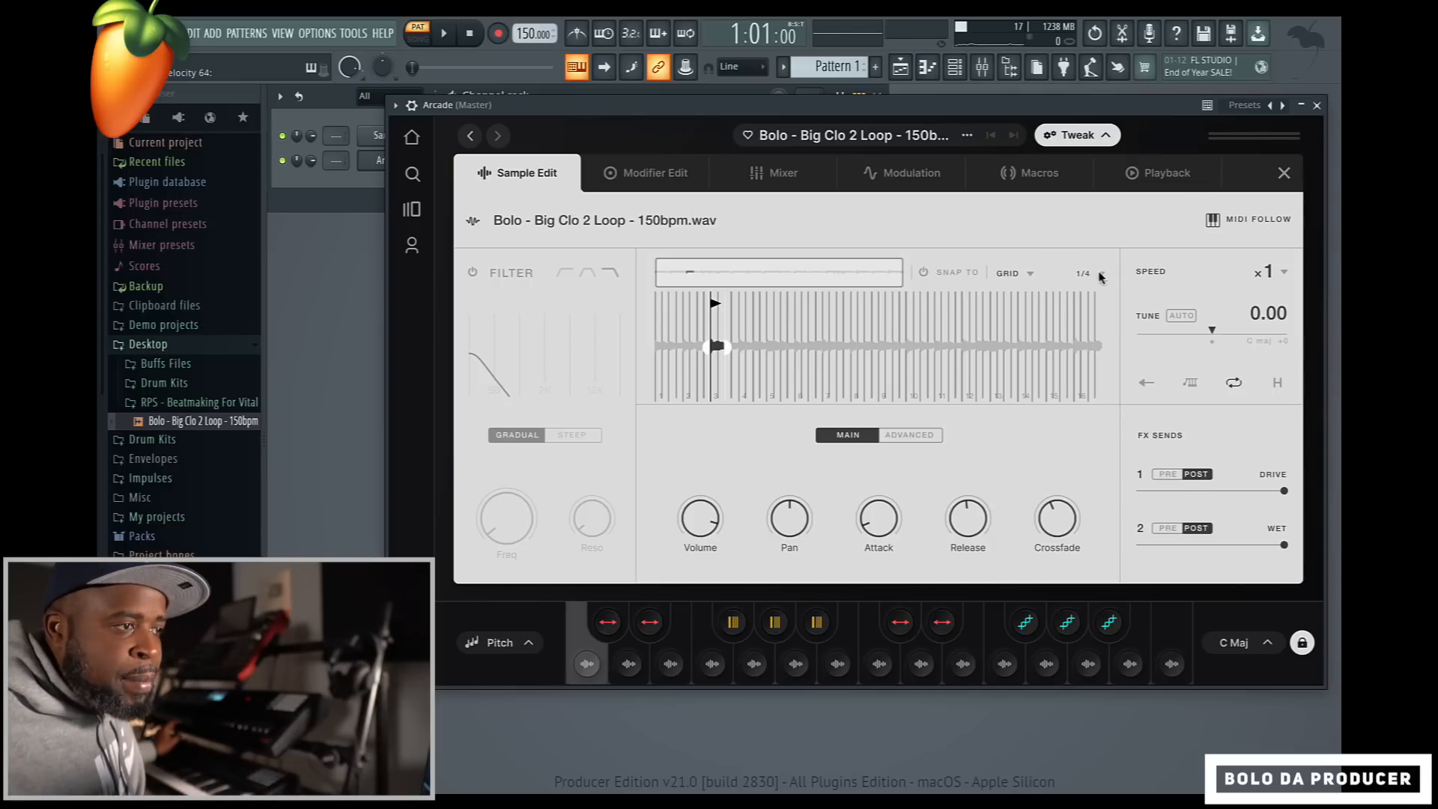
left_click(1096, 274)
left_click(1109, 216)
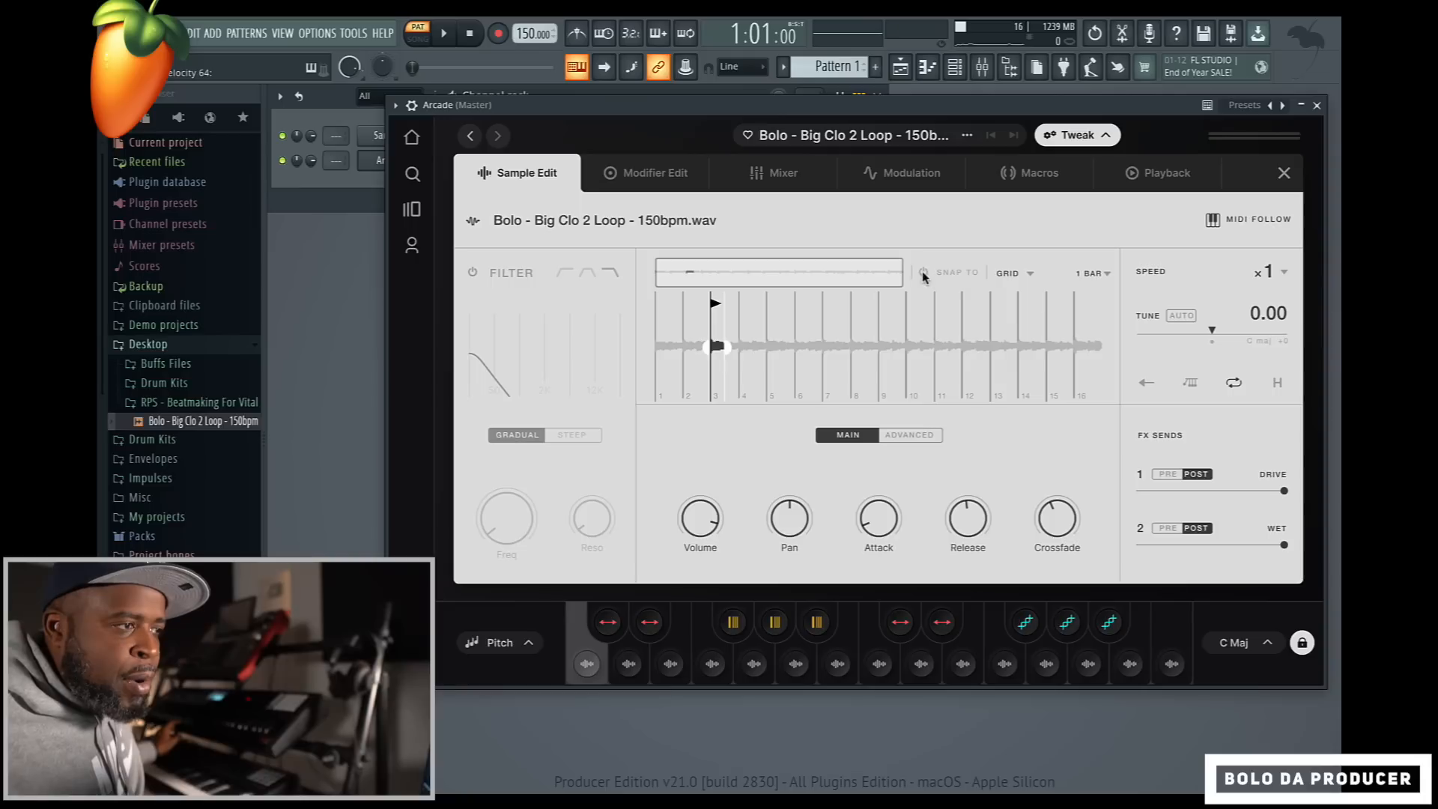
Set the first key's slice to cover bars 1 and 2 and turn on snapping to the 1-bar grid.
left_click_drag(711, 346, 634, 355)
left_click_drag(729, 349, 716, 351)
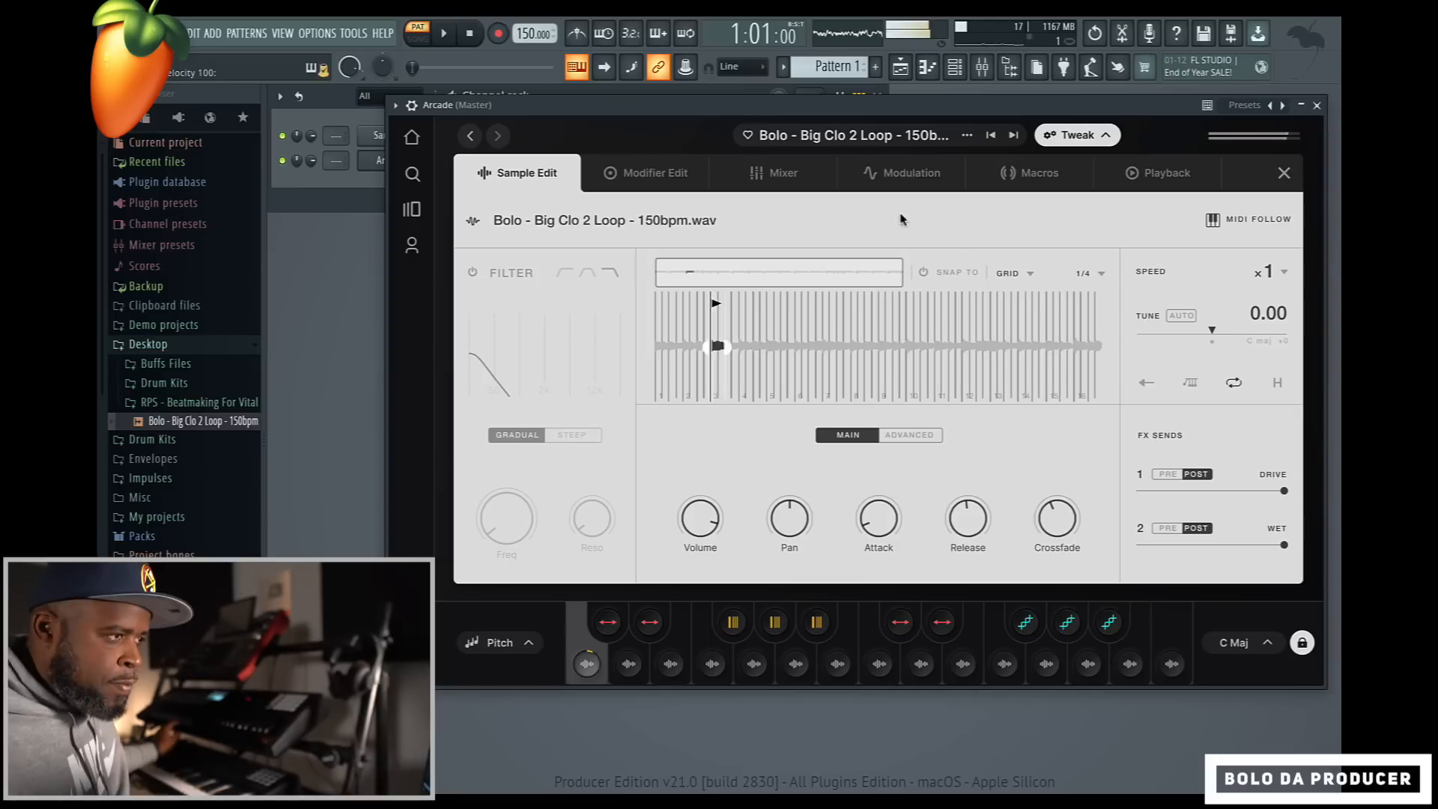
left_click(1015, 274)
left_click(1093, 274)
left_click(1109, 217)
left_click_drag(717, 347, 656, 347)
left_click(924, 272)
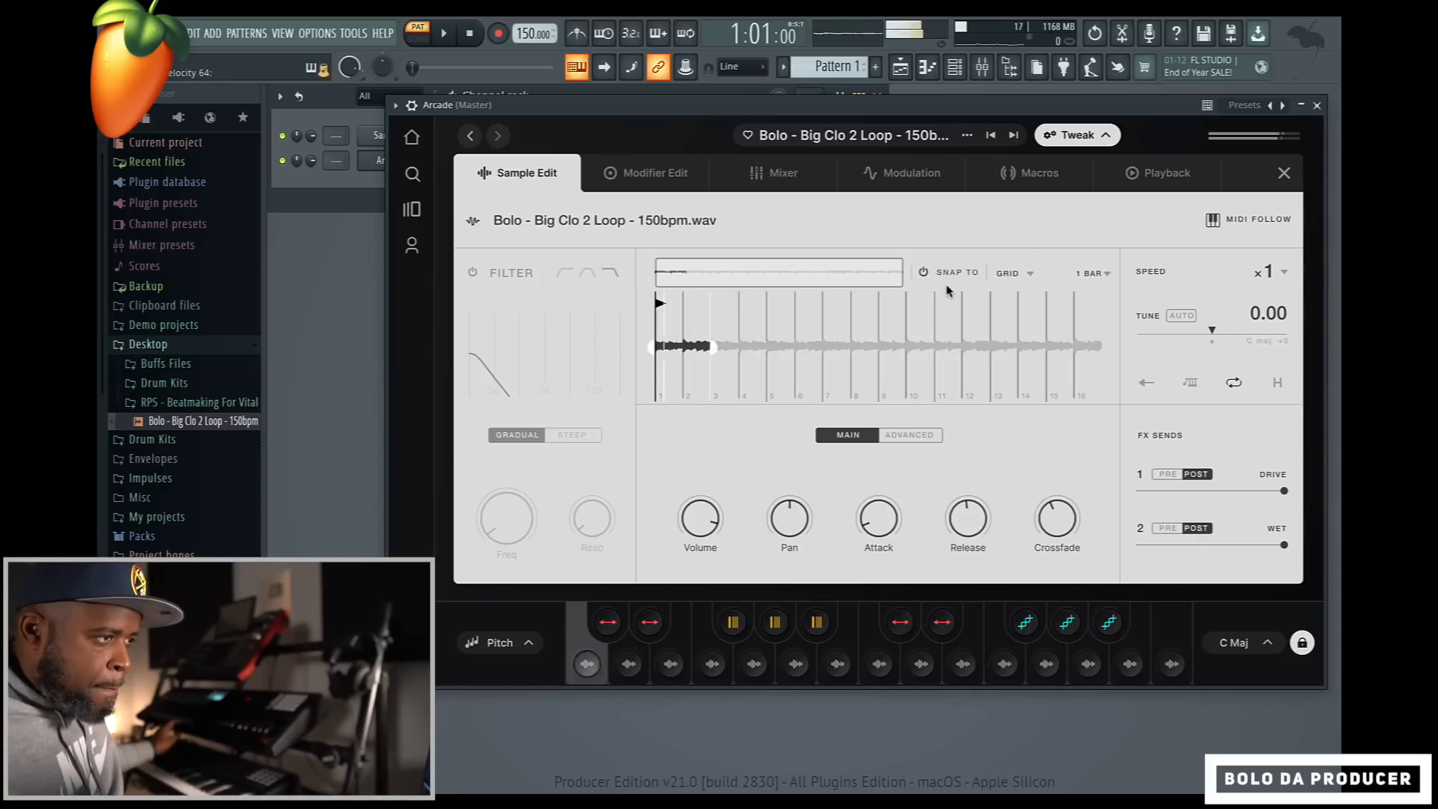
Fit the slices on the keys after the first to consecutive two-bar sections, snapped to the 1-bar grid.
left_click(923, 272)
left_click_drag(757, 347, 713, 347)
left_click_drag(760, 347, 766, 347)
left_click(1093, 274)
left_click(1108, 216)
left_click_drag(809, 347, 822, 347)
left_click(924, 273)
Set the sixth key's slice to bars 11 and 12, snapped to the 1-bar grid.
left_click(1027, 275)
left_click(1093, 274)
left_click(1108, 217)
left_click_drag(847, 347, 993, 347)
left_click(924, 274)
left_click(923, 274)
Fit the next keys' slices to the loop's closing two-bar sections, bars 13–14 and 15–16, snapped to the 1-bar grid.
left_click_drag(894, 347, 1046, 347)
left_click(923, 272)
left_click(1093, 274)
left_click(1109, 217)
left_click_drag(908, 347, 1102, 347)
left_click(924, 272)
left_click_drag(918, 347, 1055, 335)
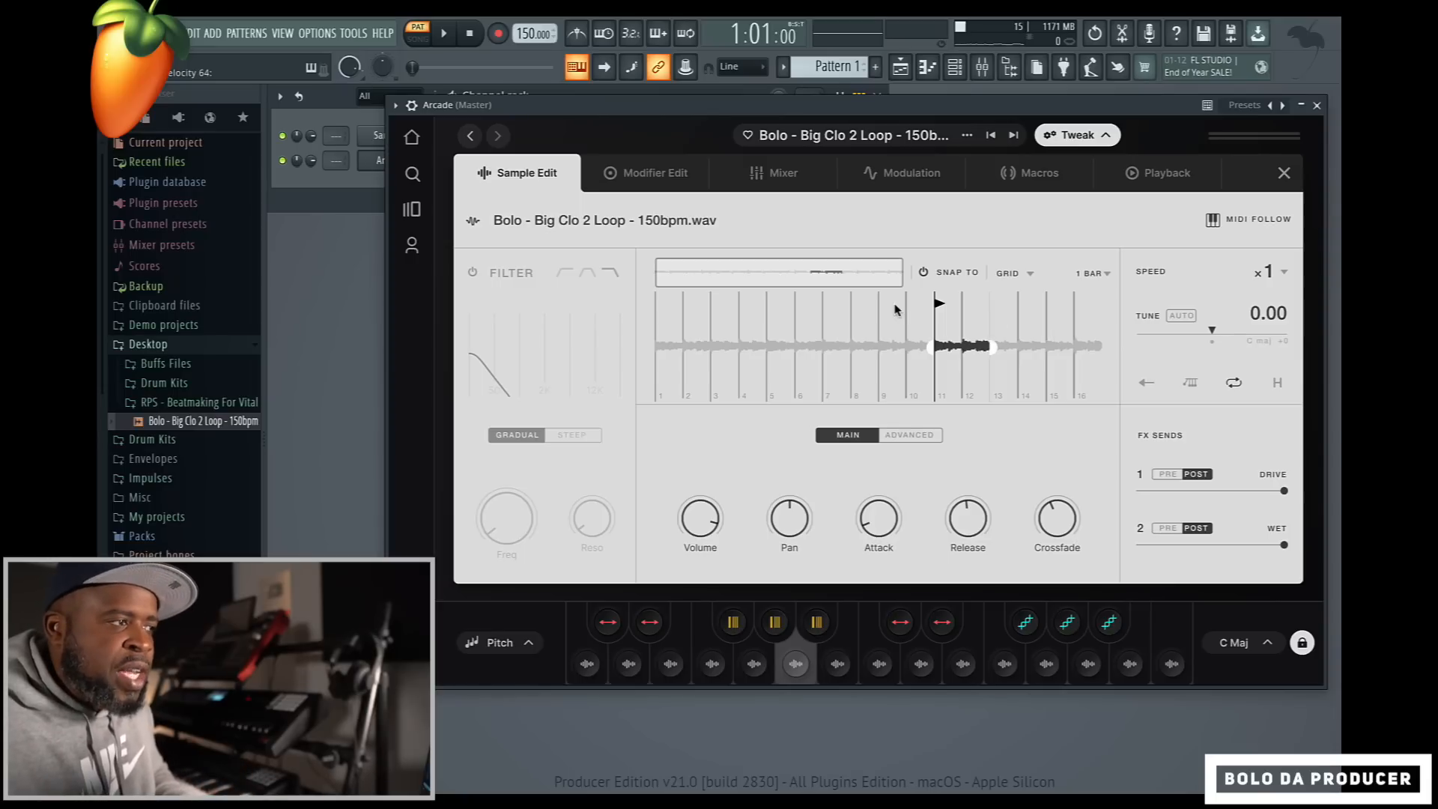
Review the kit's modifier, mixer effects, modulation, macro and playback settings and the sample's advanced options, and close the editor.
left_click(655, 173)
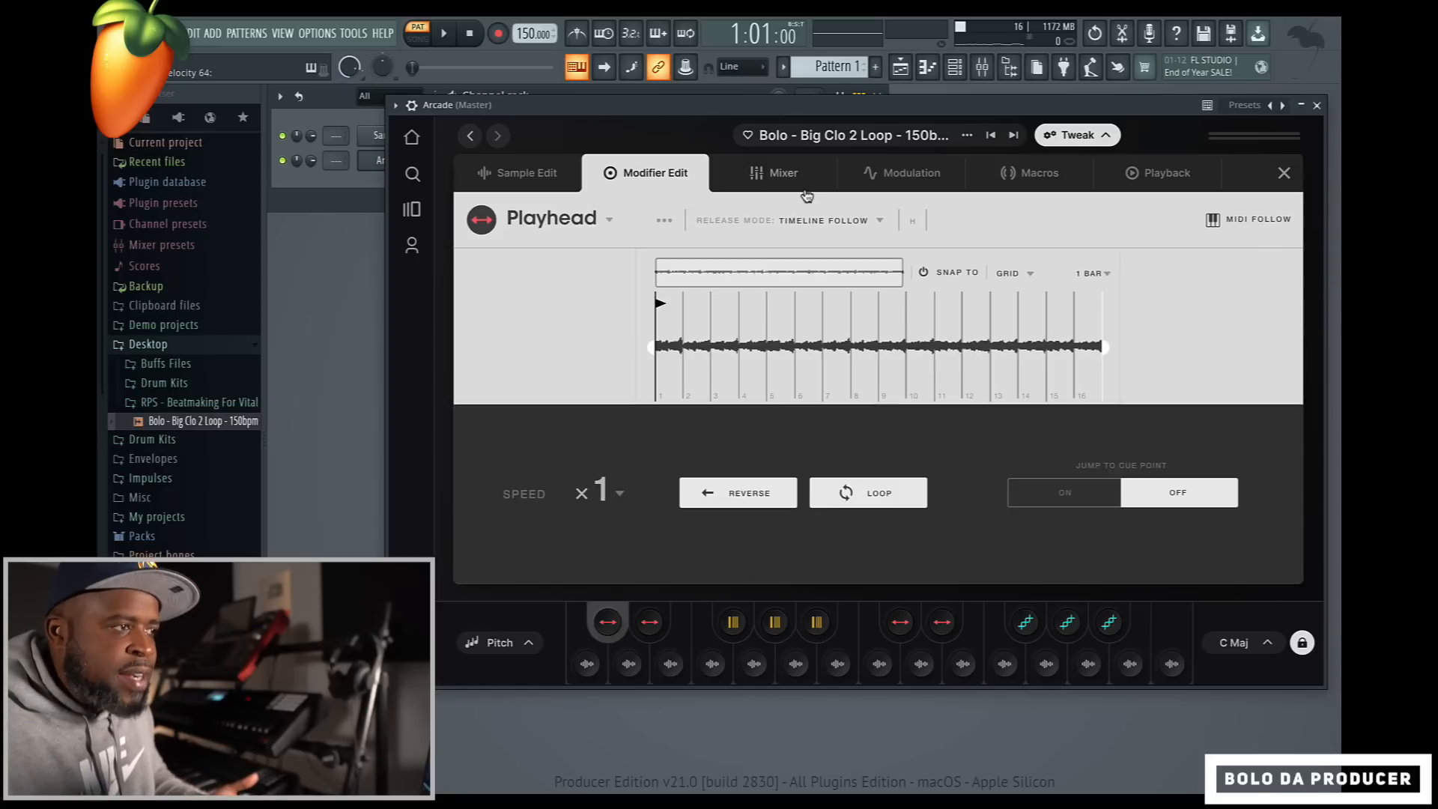
left_click(784, 174)
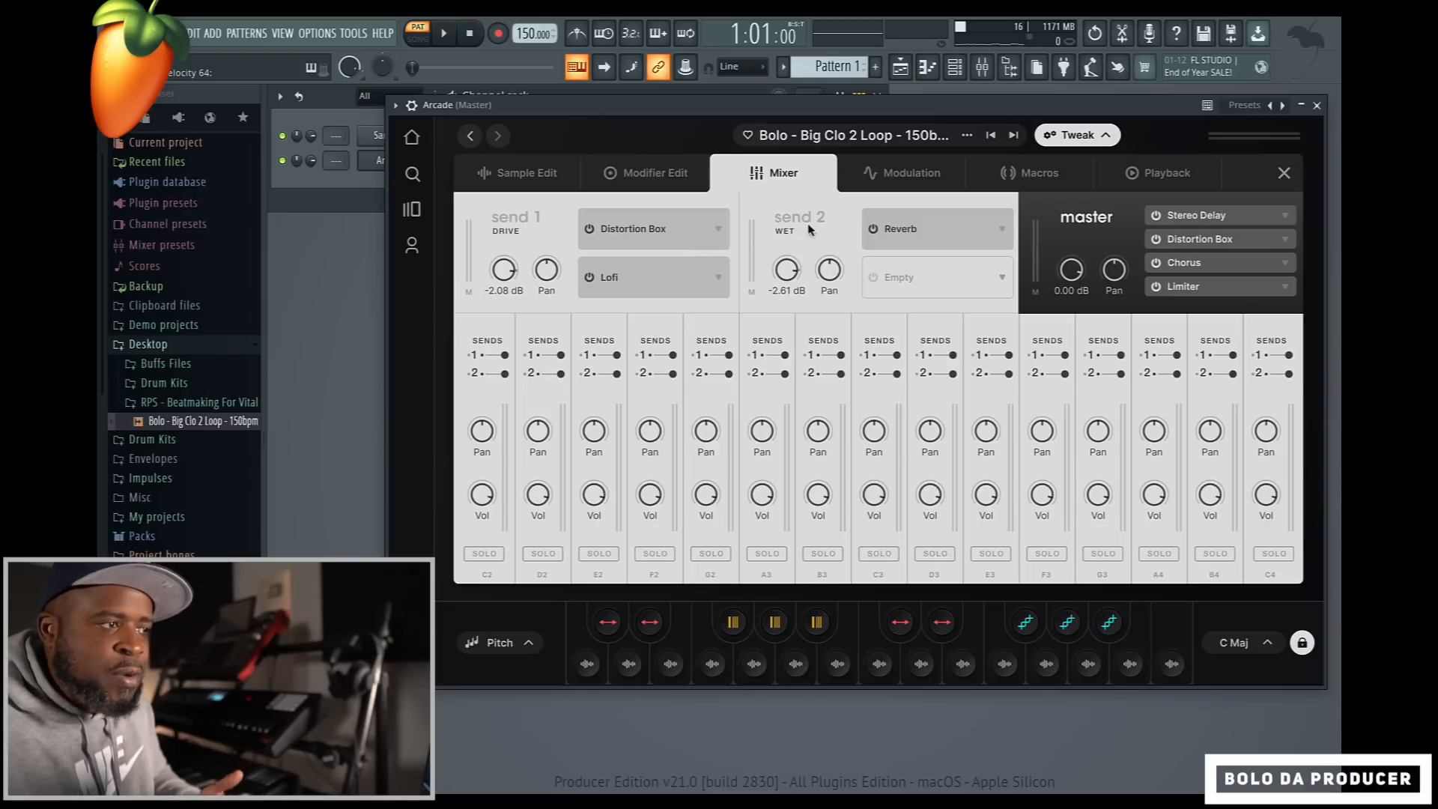
left_click(719, 277)
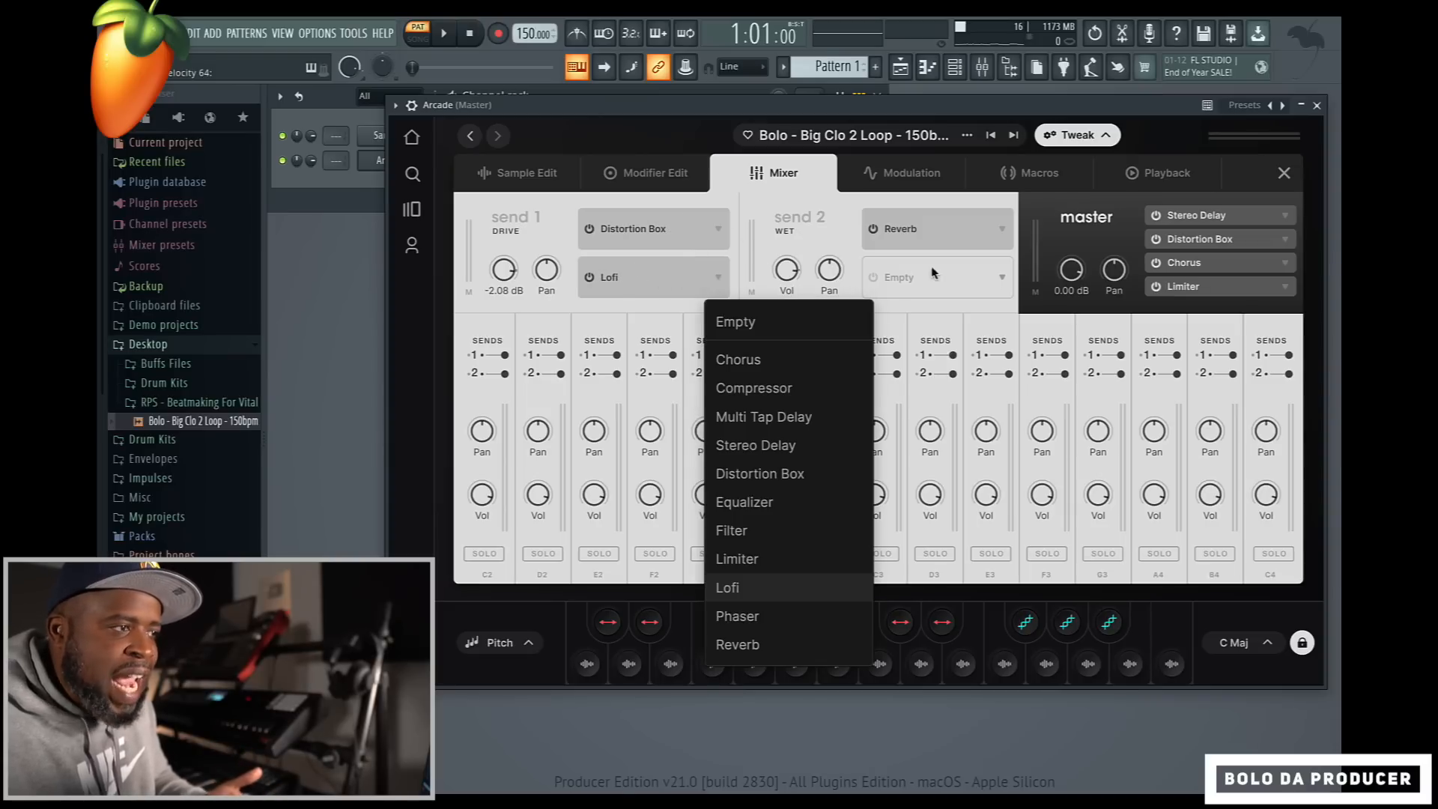
left_click(928, 175)
left_click(1040, 175)
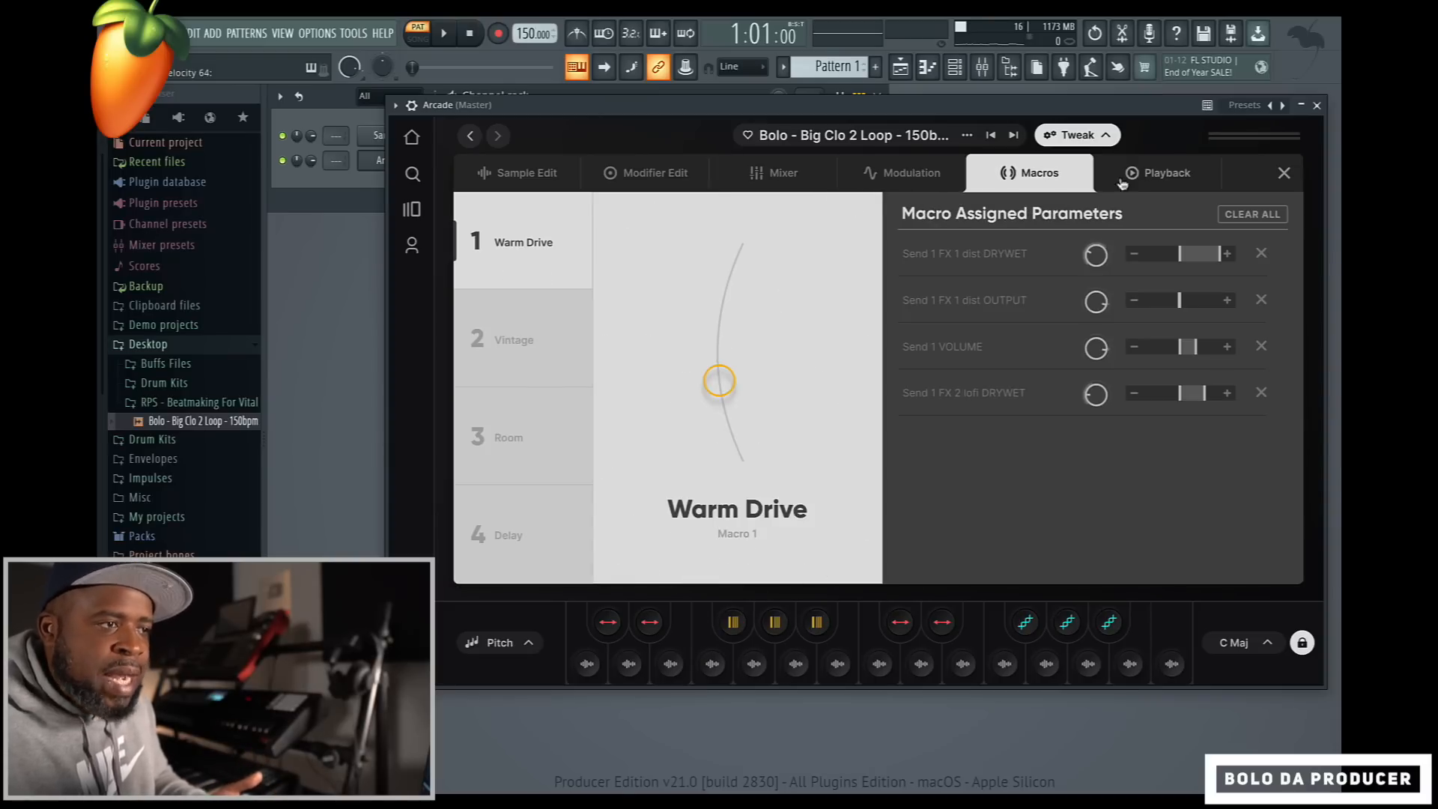
left_click(1158, 183)
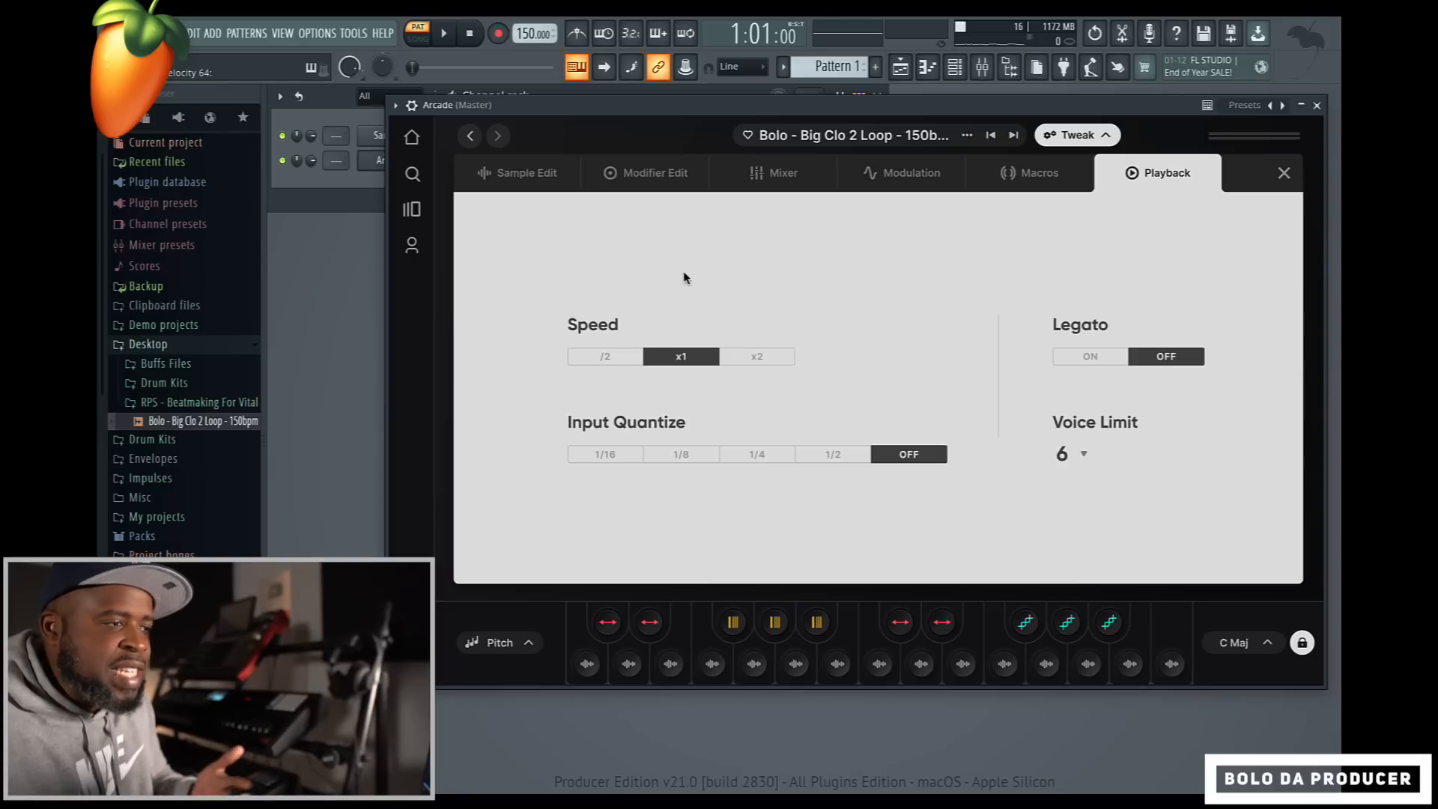
left_click(535, 176)
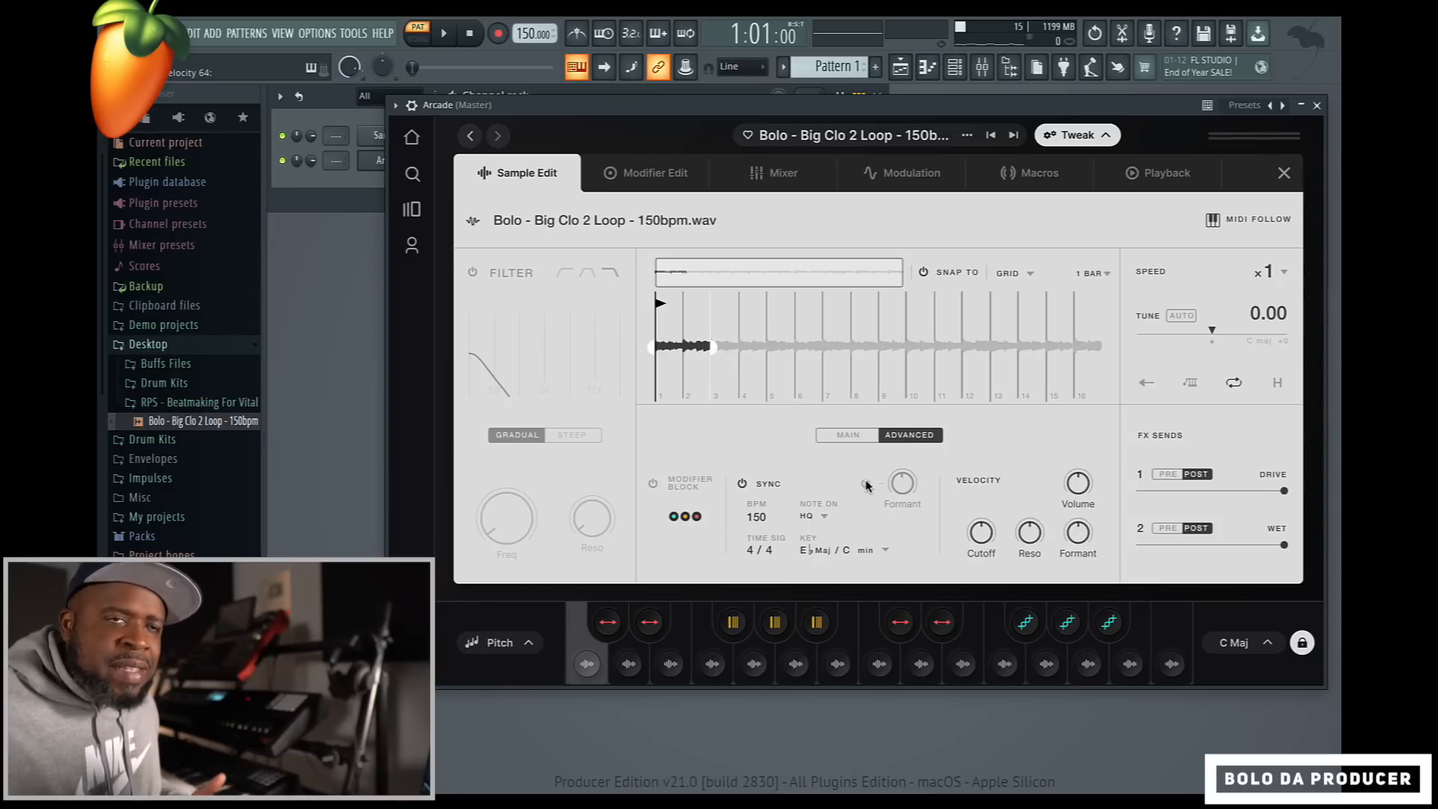
left_click(1283, 173)
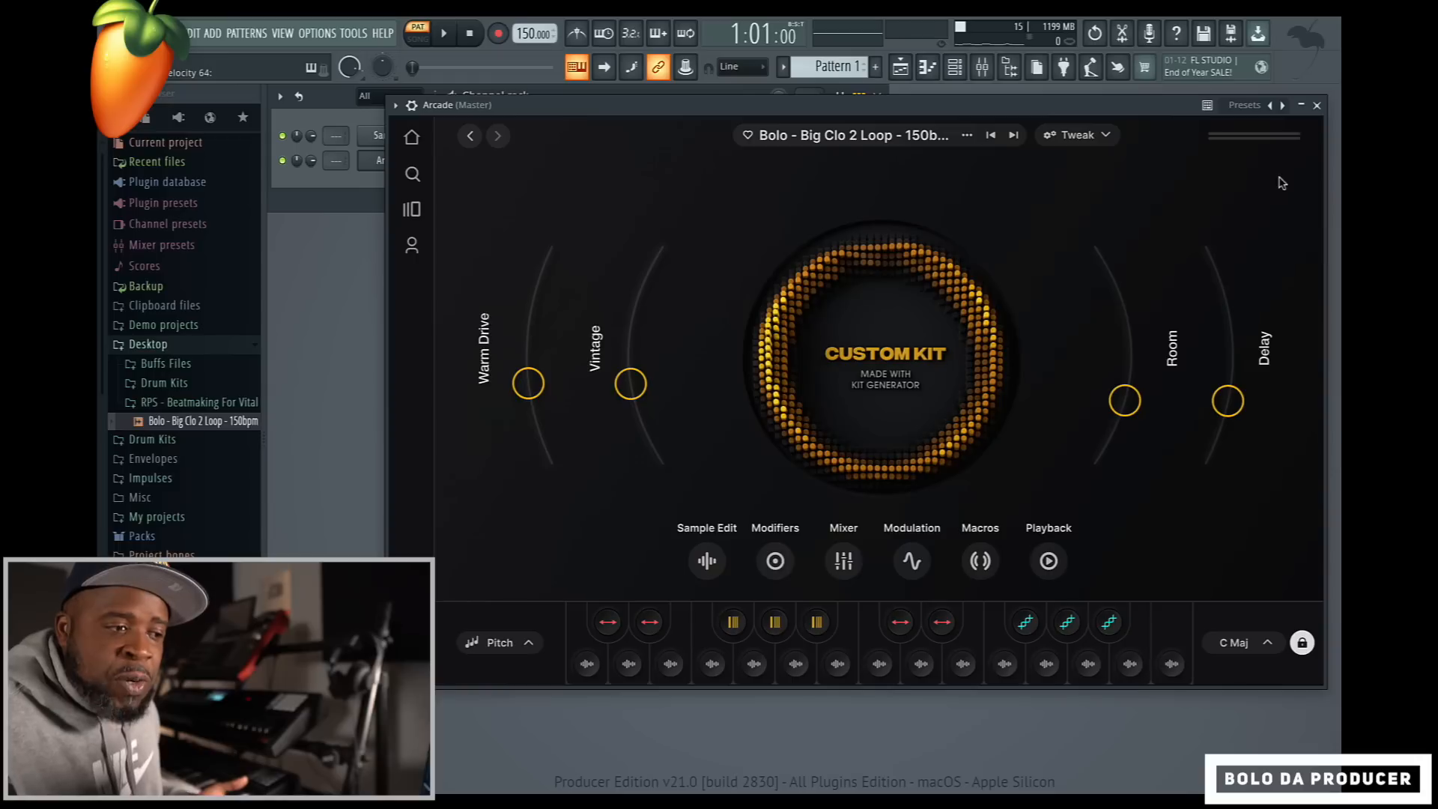
Try the kit in the session key E♭ Maj and set the session key to D Maj.
left_click(1249, 643)
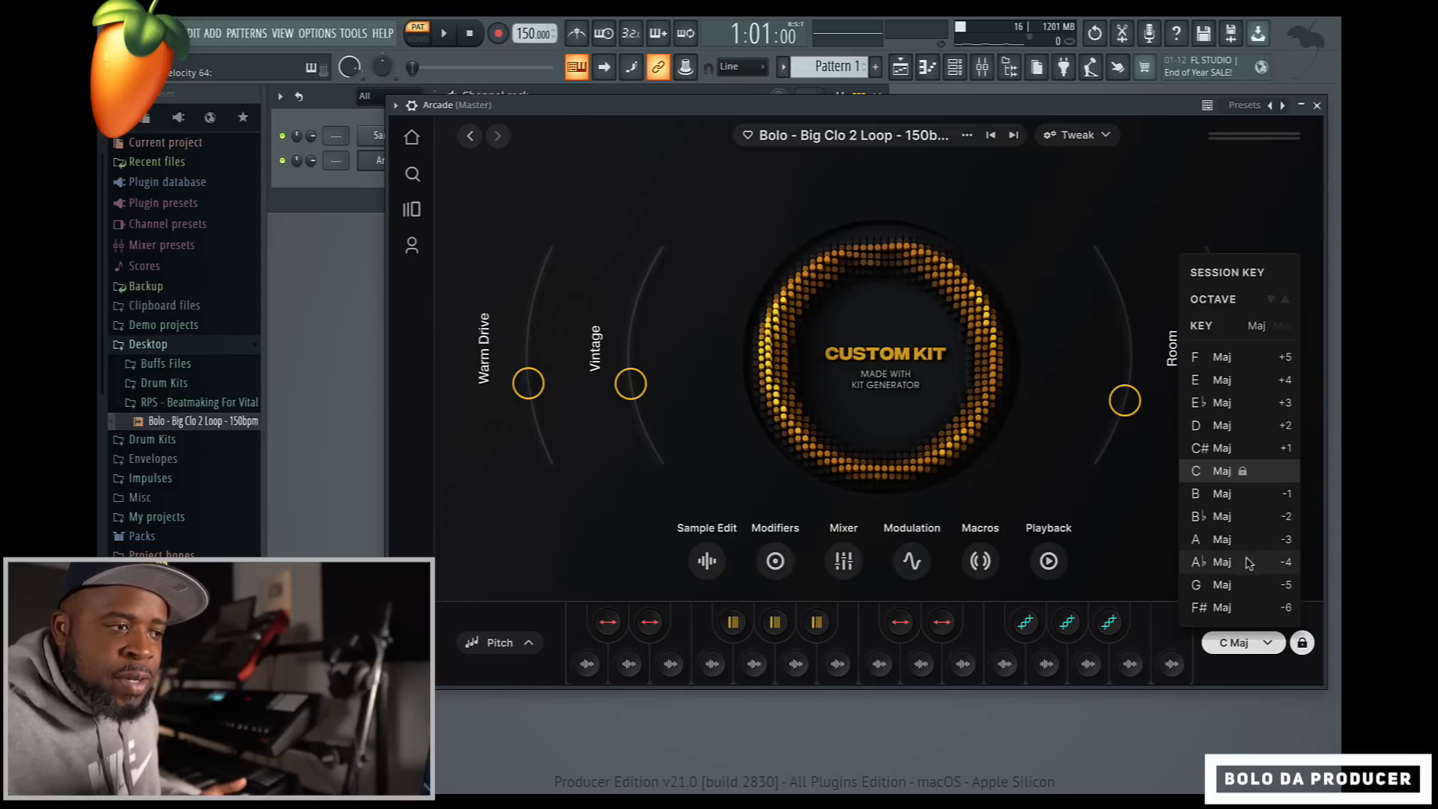
left_click(1244, 404)
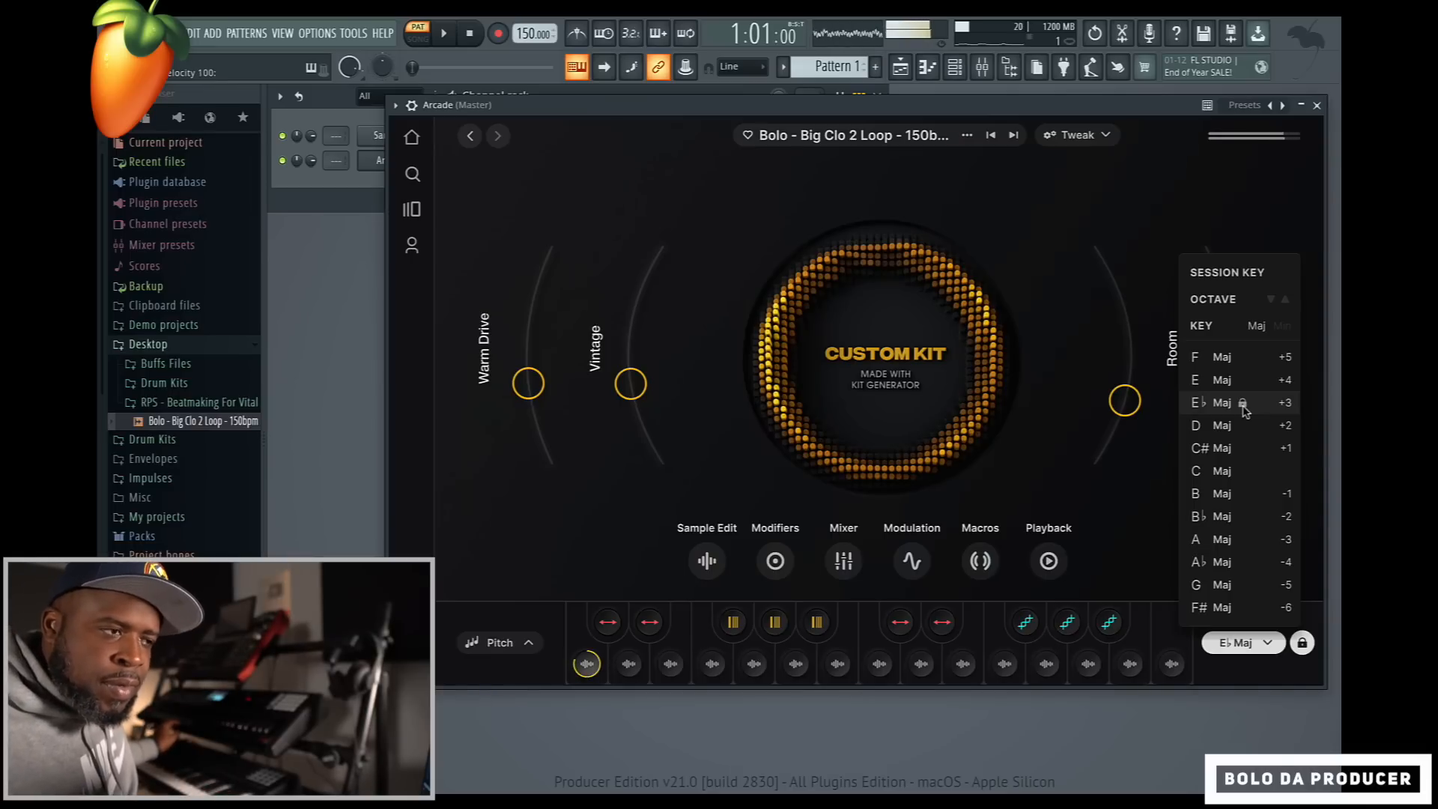
left_click(1224, 429)
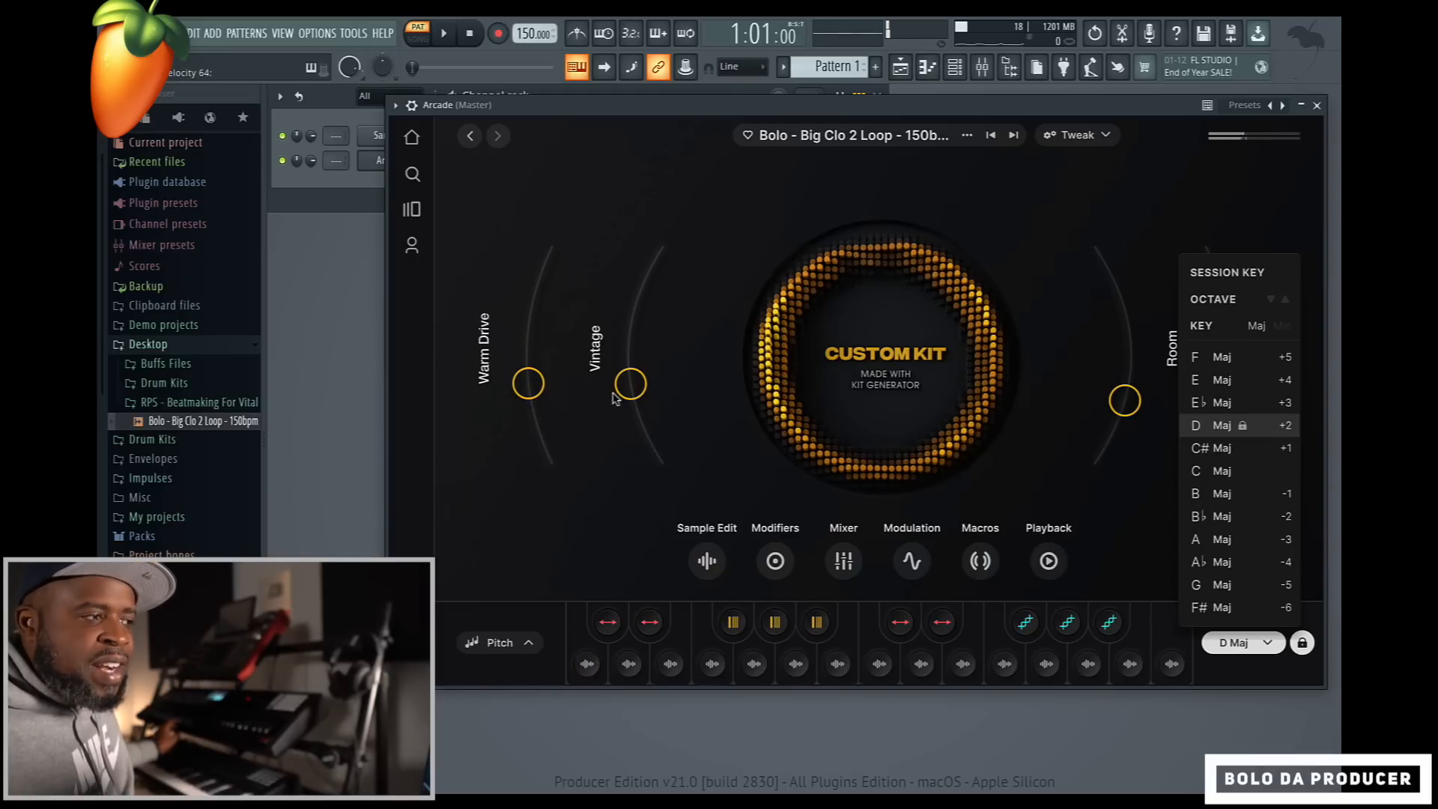
left_click(1229, 202)
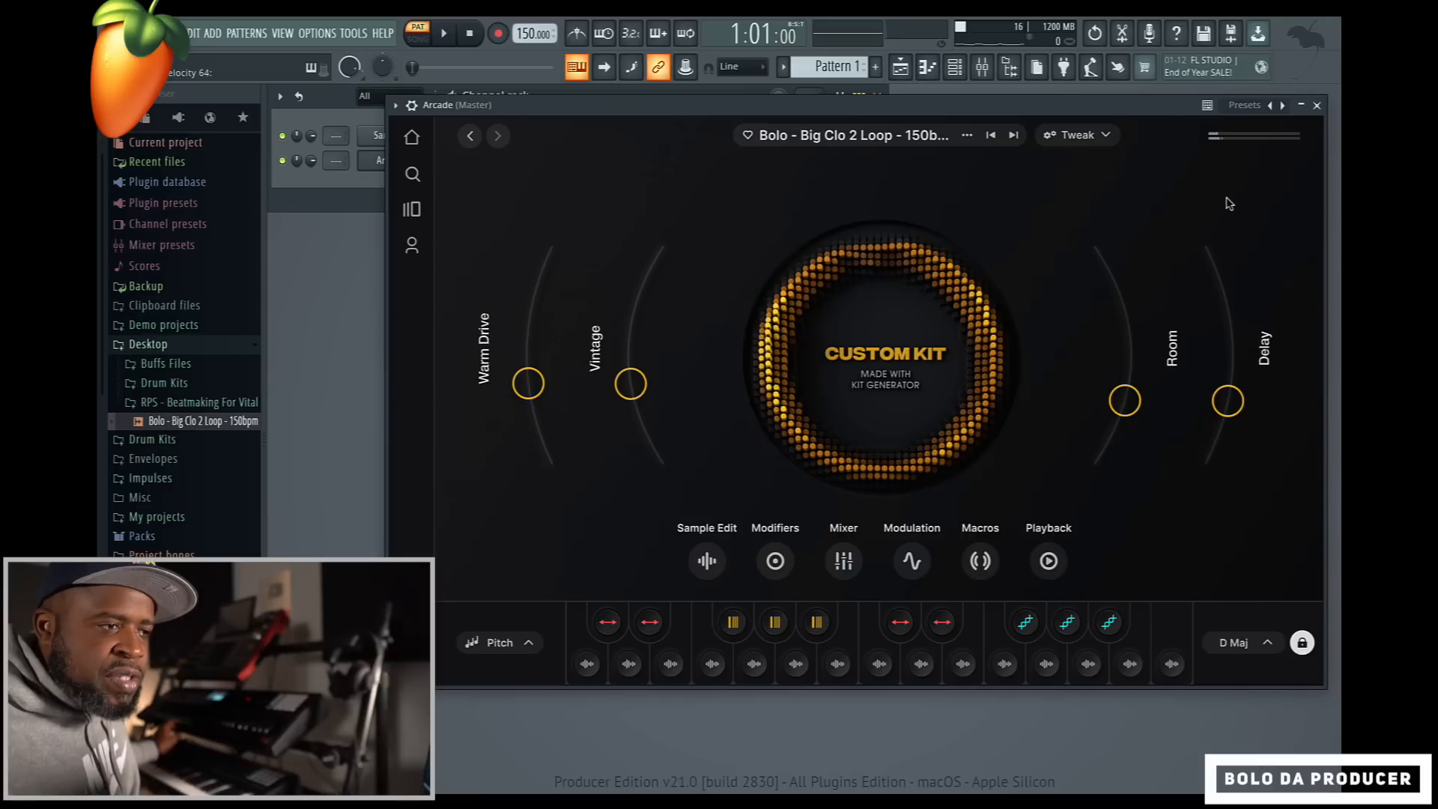
Try the Room macro lower and the Delay macro much higher, and settle both slightly above their original levels.
left_click_drag(1126, 403, 1113, 433)
left_click_drag(1227, 401, 1235, 309)
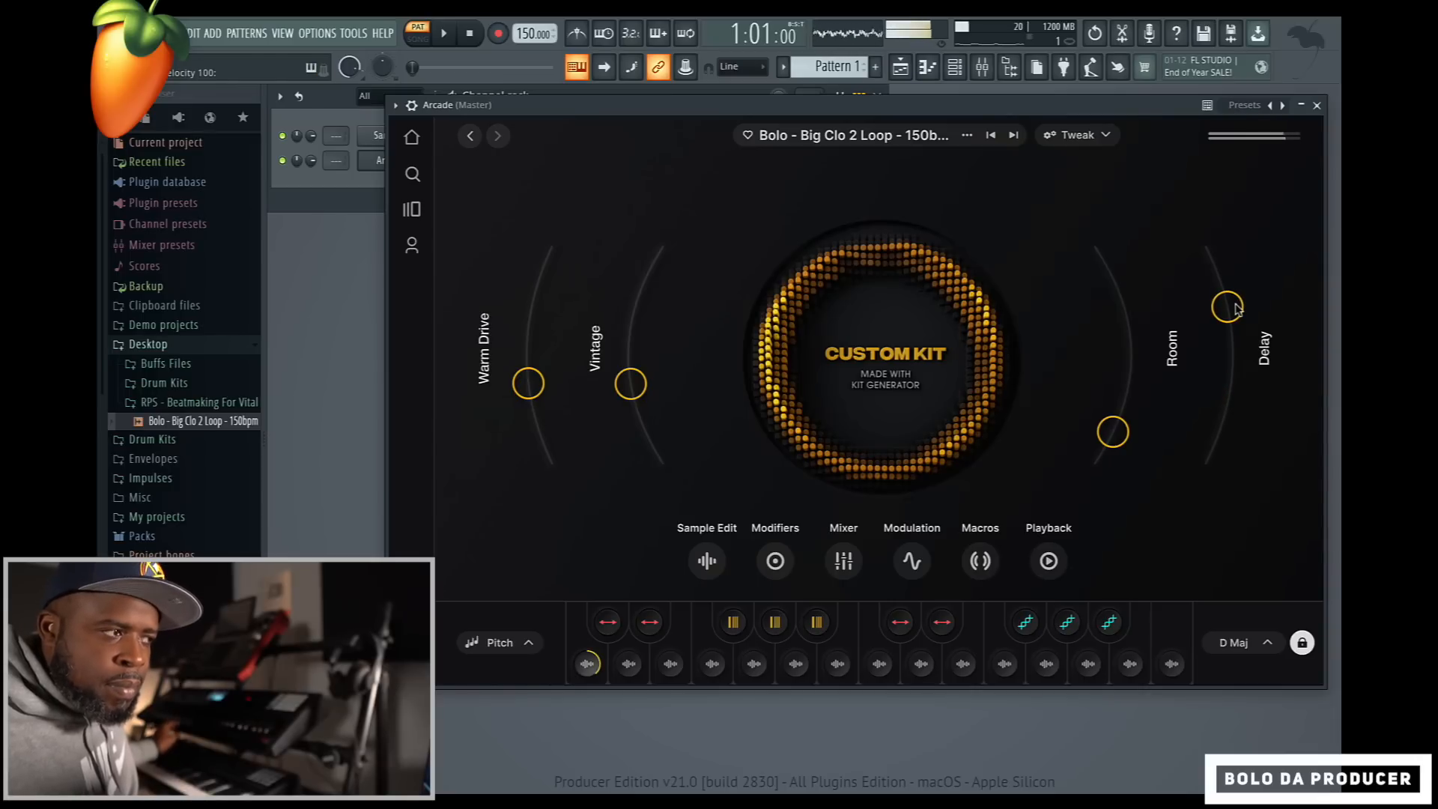
left_click_drag(1235, 309, 1233, 380)
left_click_drag(1114, 430, 1127, 384)
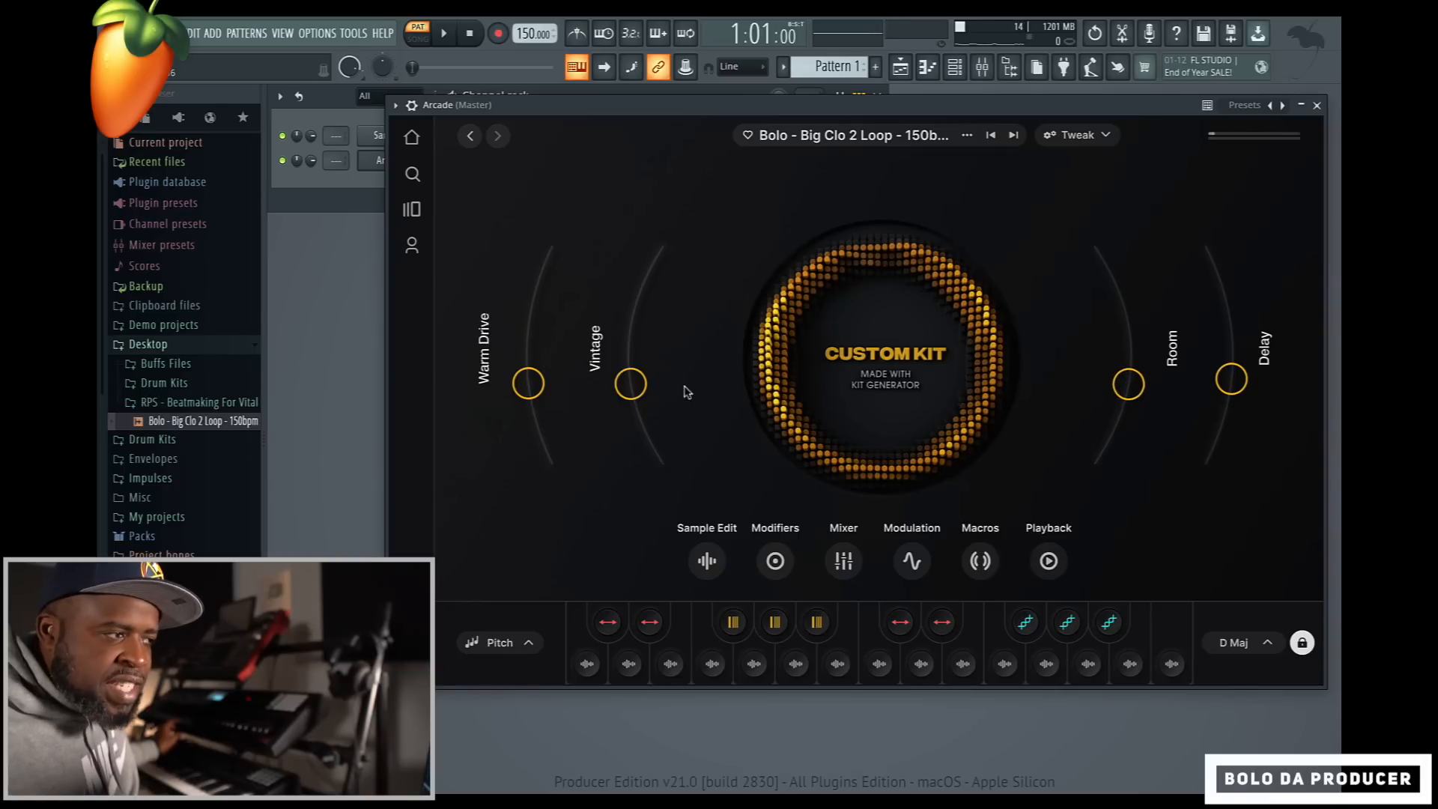
Lower the Warm Drive macro slightly and raise the Vintage macro slightly.
mouse_move(633, 389)
left_mouse_down()
mouse_move(631, 326)
mouse_move(659, 297)
mouse_move(633, 333)
mouse_move(652, 453)
mouse_move(629, 307)
mouse_move(643, 287)
mouse_move(632, 386)
left_mouse_up()
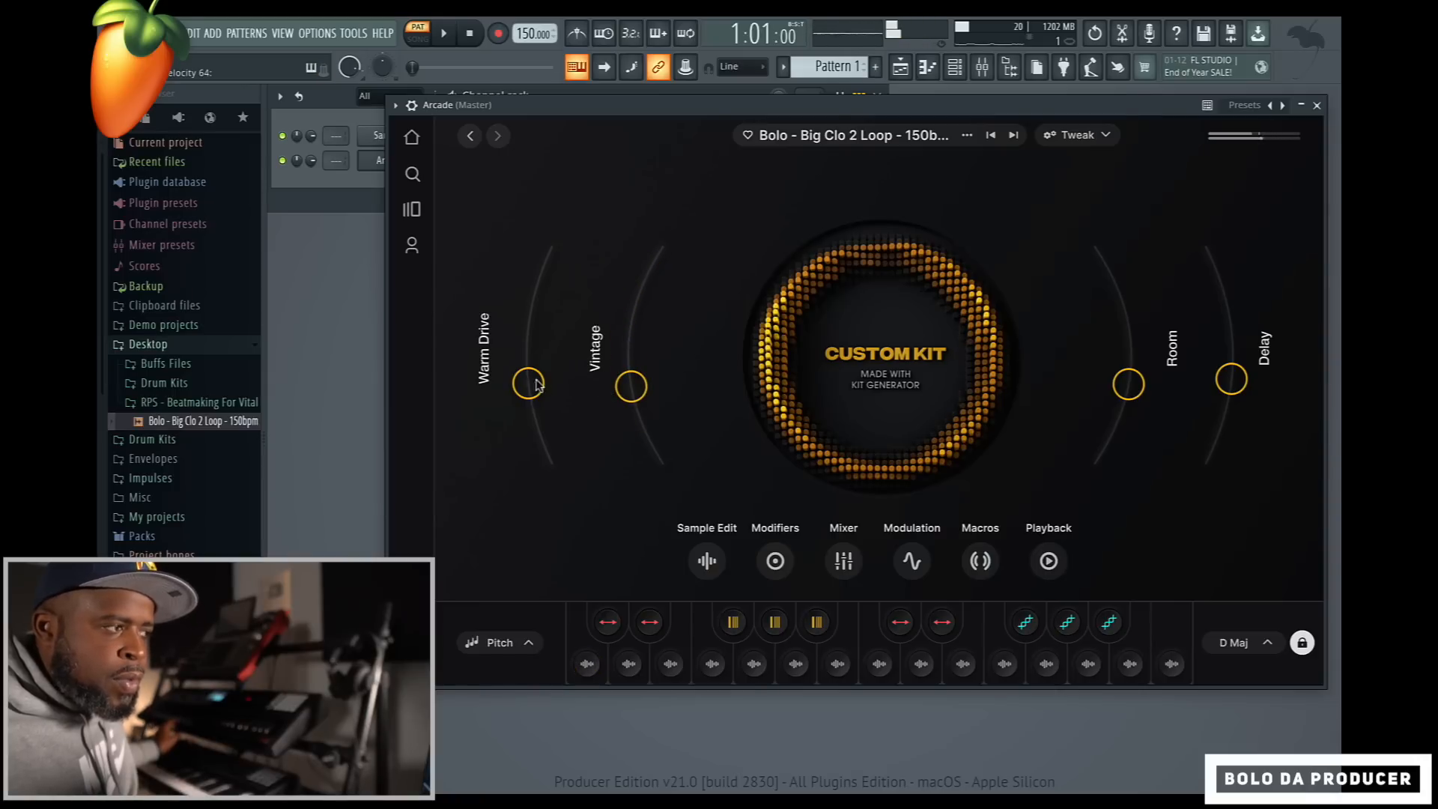
mouse_move(524, 384)
left_mouse_down()
mouse_move(536, 282)
mouse_move(506, 402)
mouse_move(511, 453)
mouse_move(517, 397)
left_mouse_up()
left_click_drag(630, 384, 629, 365)
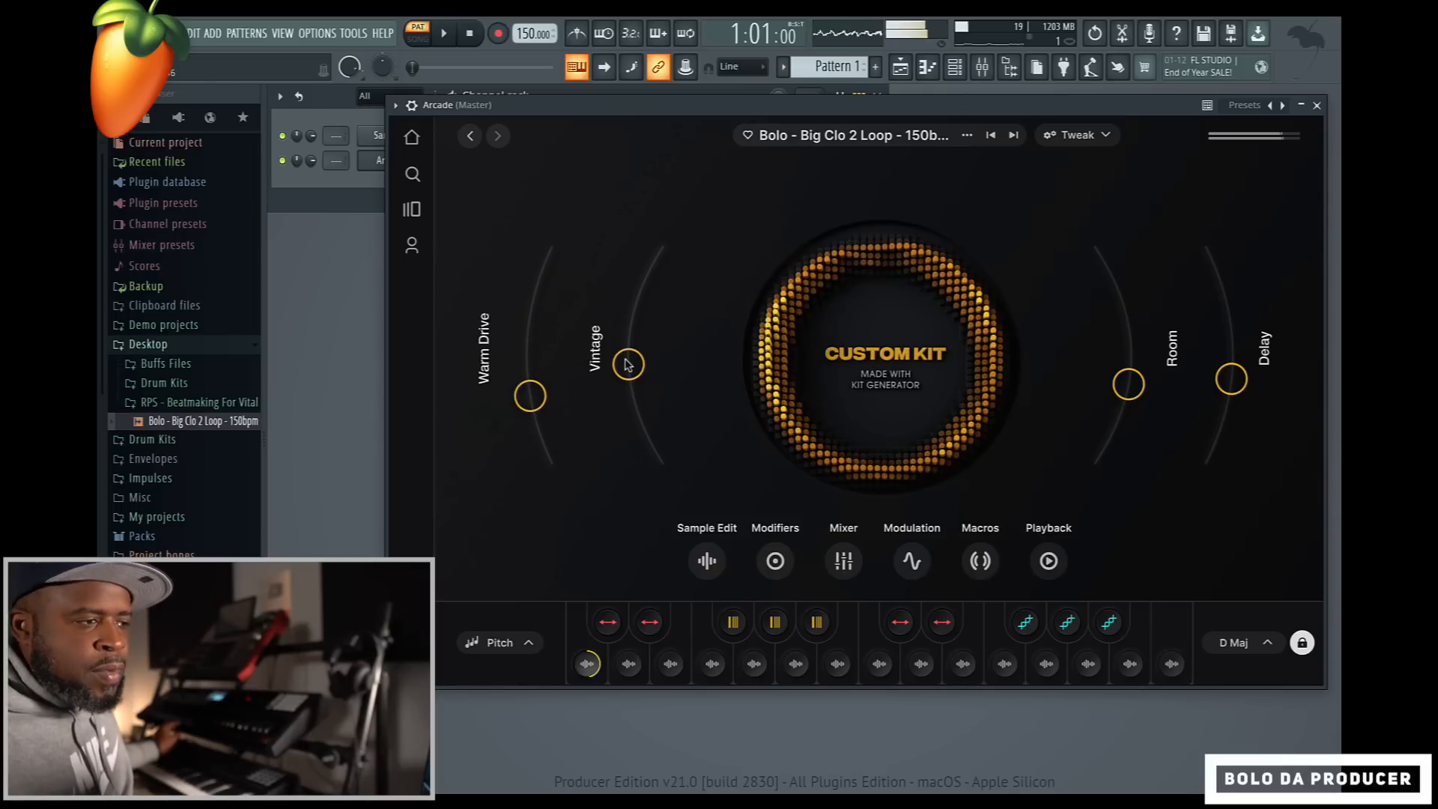